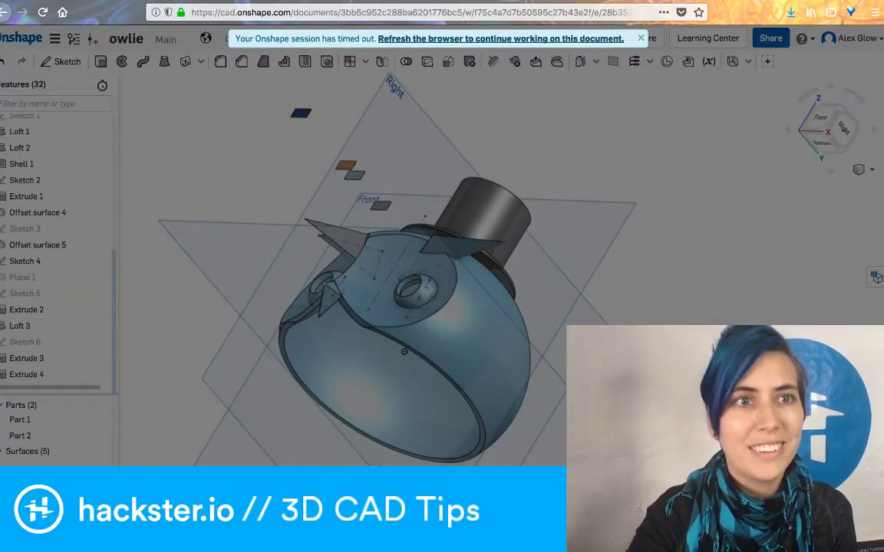
Reload the timed-out session and reopen the owlie document
click(43, 12)
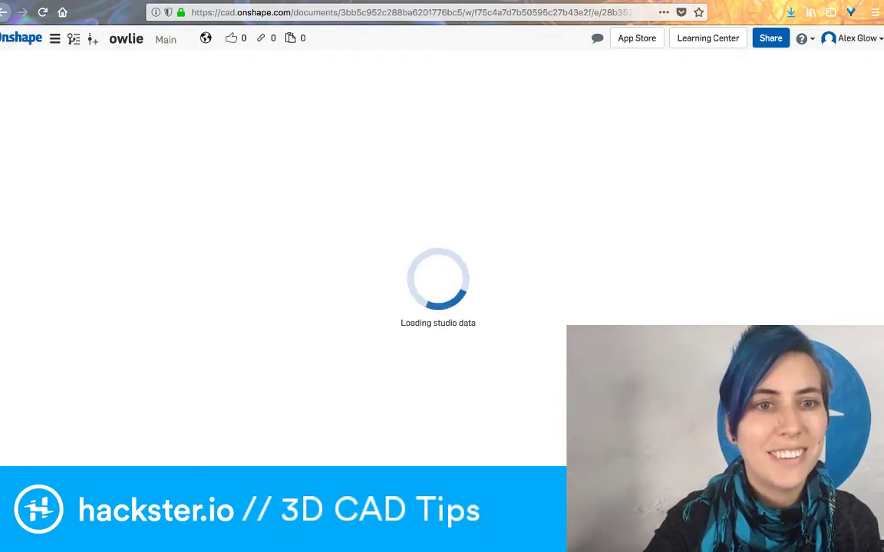
key(super+Left)
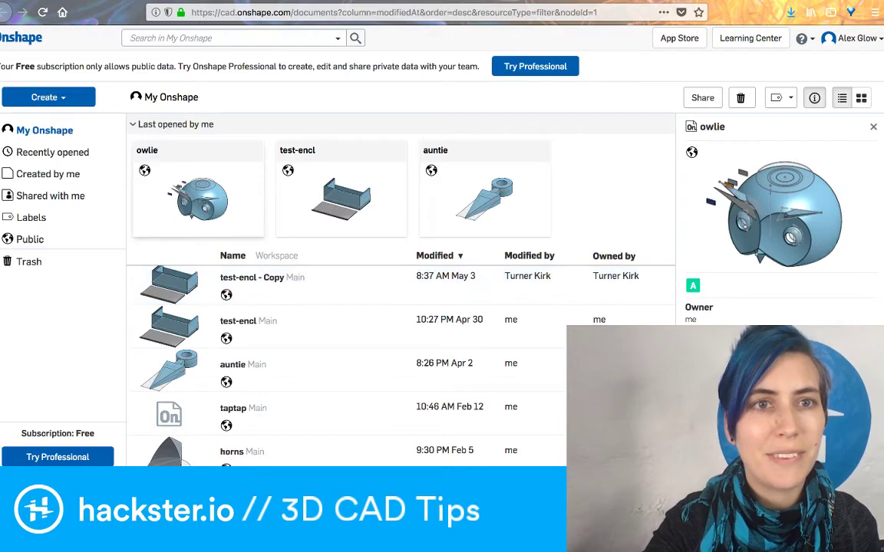
click(199, 189)
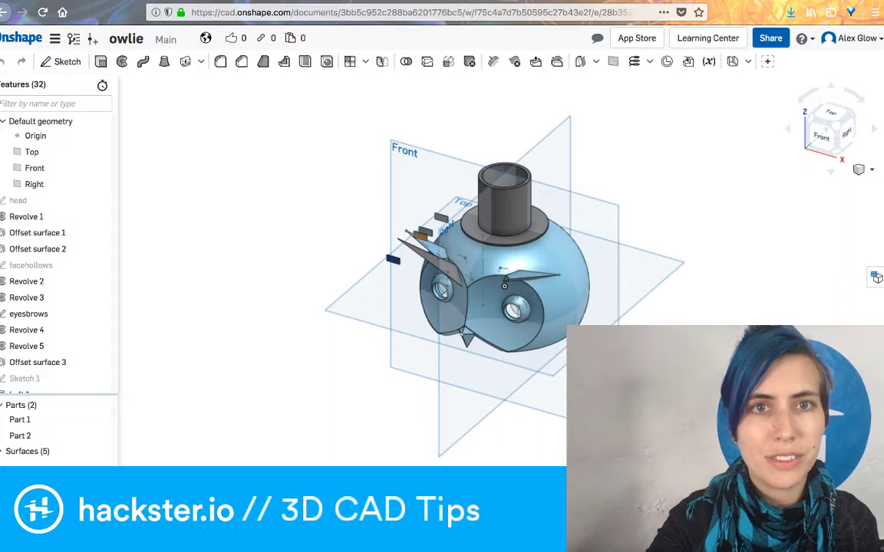
Suppress Extrude 3, the feature that forms the hat's brim
scroll(504, 286, up, 3)
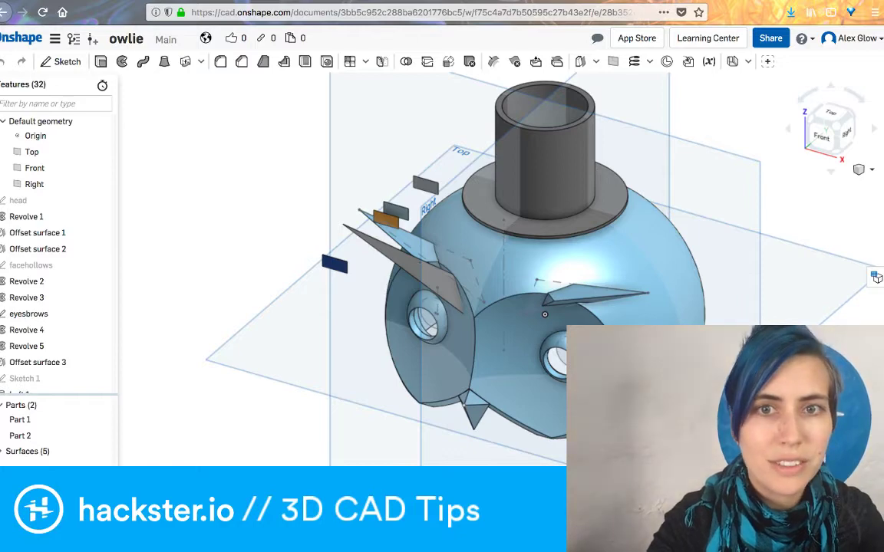
scroll(57, 253, down, 3)
scroll(57, 254, down, 1)
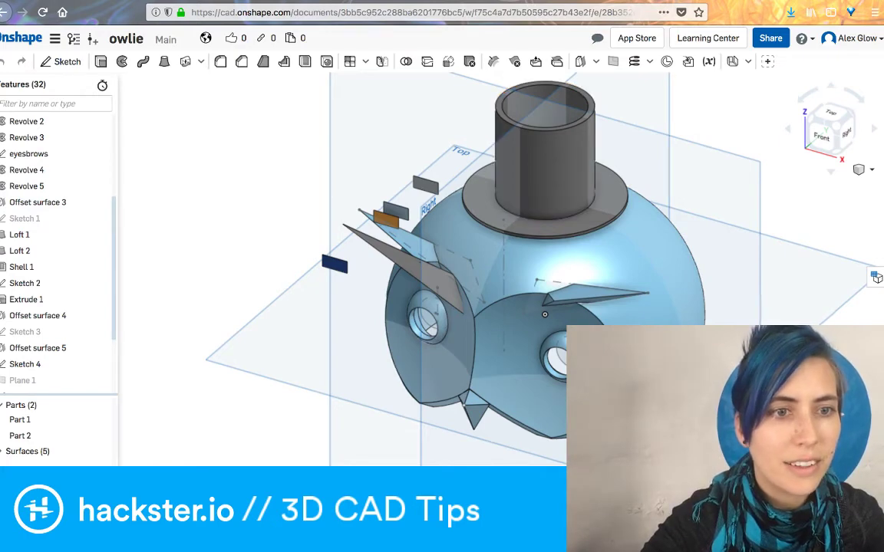
scroll(46, 246, down, 3)
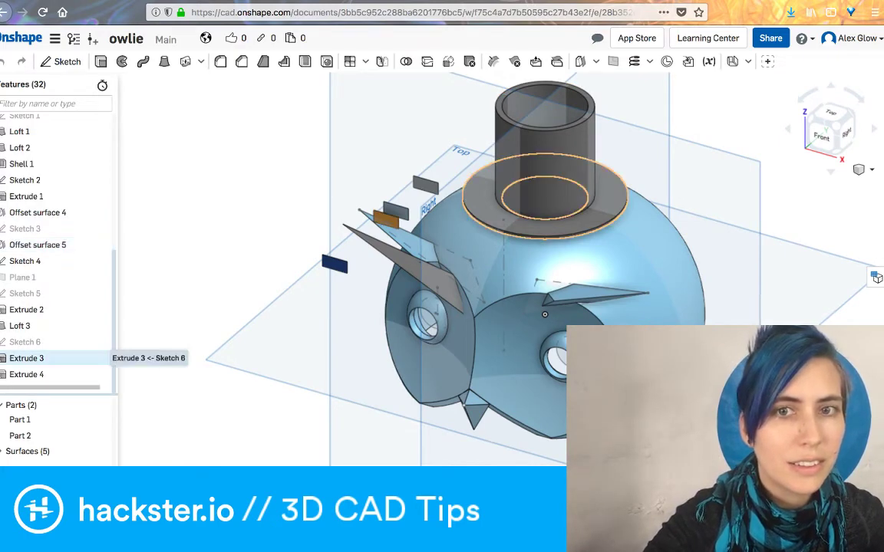
right_click(84, 359)
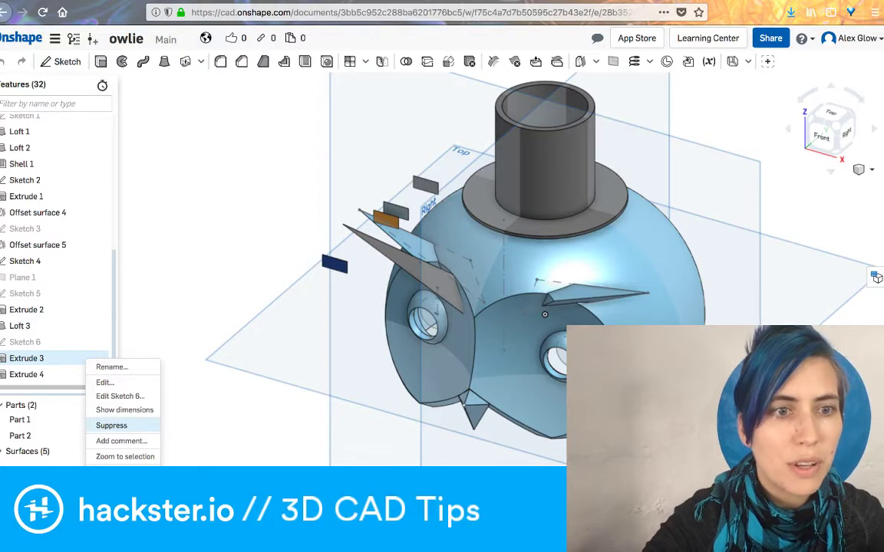
click(111, 426)
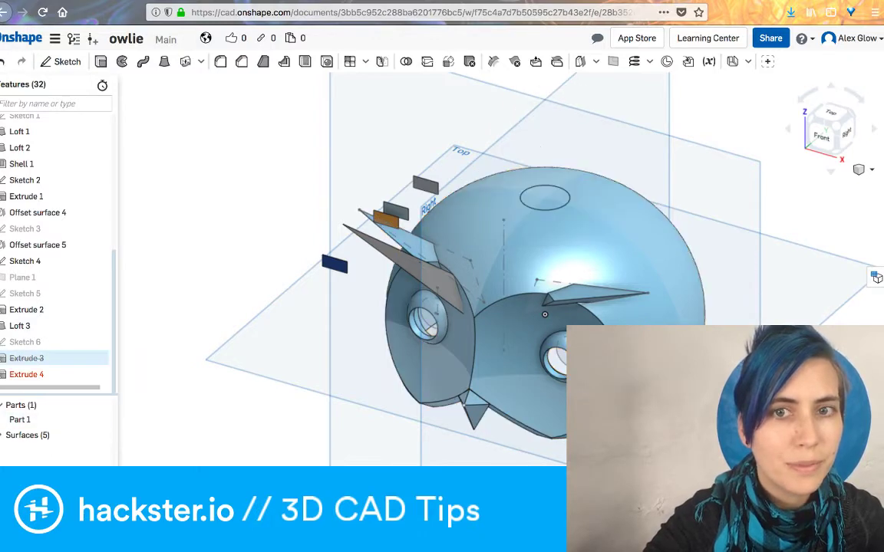
Show Sketch 6 and unsuppress Extrude 3 to restore the hat
click(102, 342)
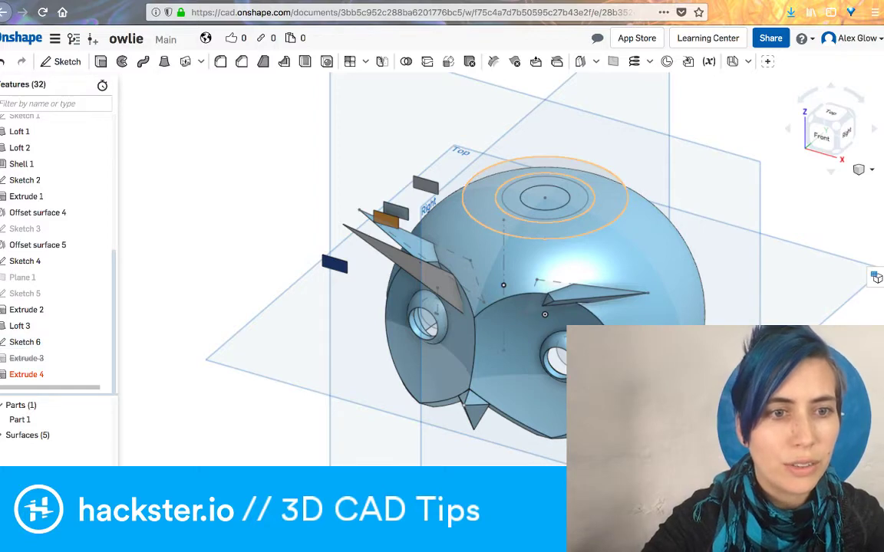
right_click(61, 359)
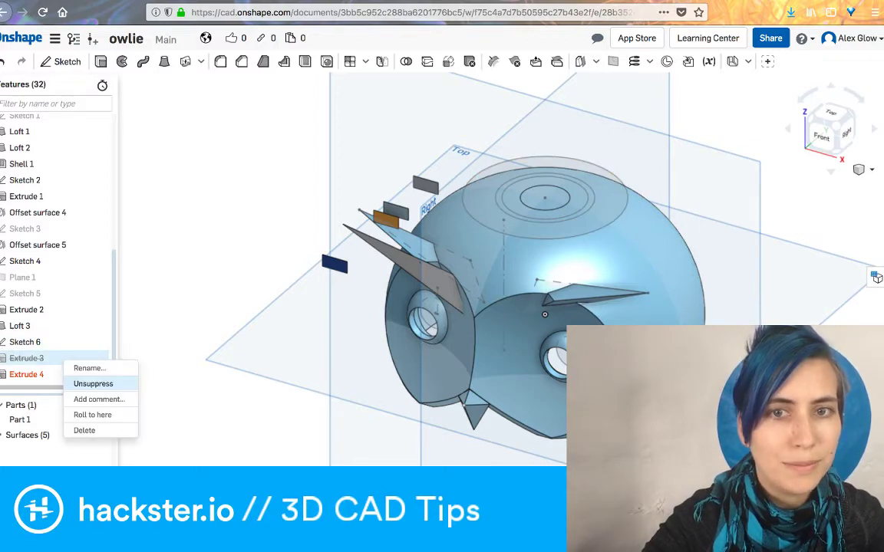
click(92, 382)
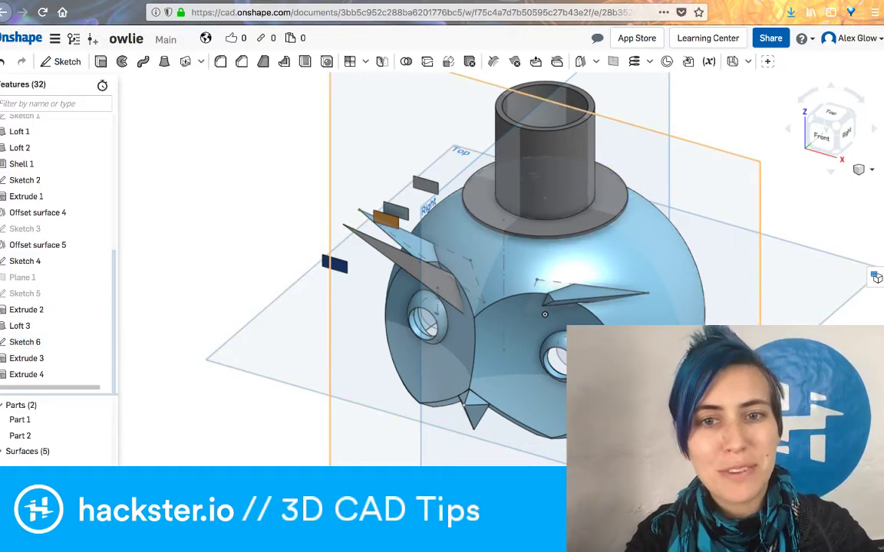
Examine the hat on the owl's head from the front and above, and look through the feature list
right_drag(545, 315, 560, 331)
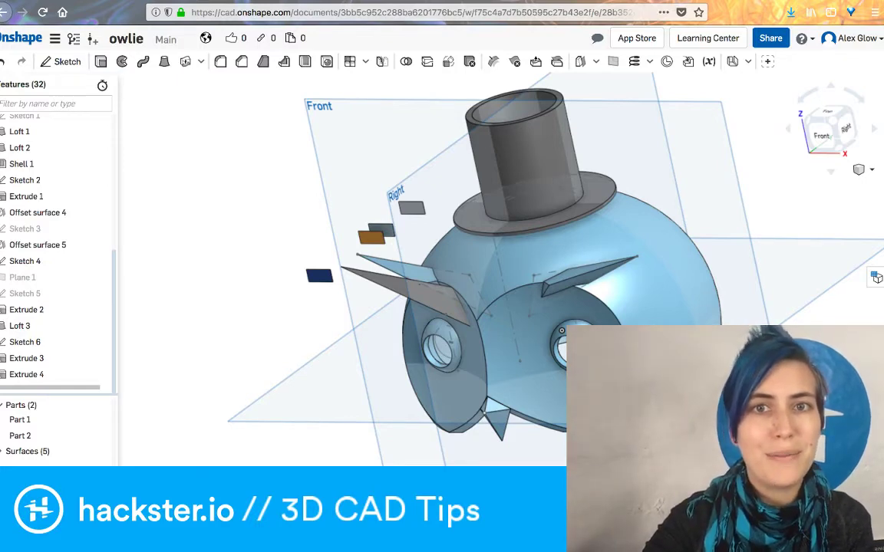
right_drag(533, 162, 529, 208)
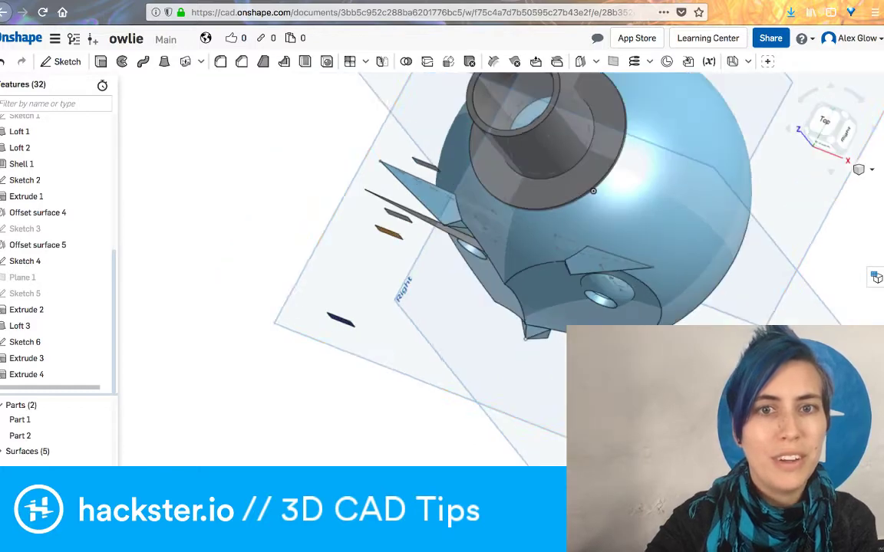
scroll(307, 407, down, 3)
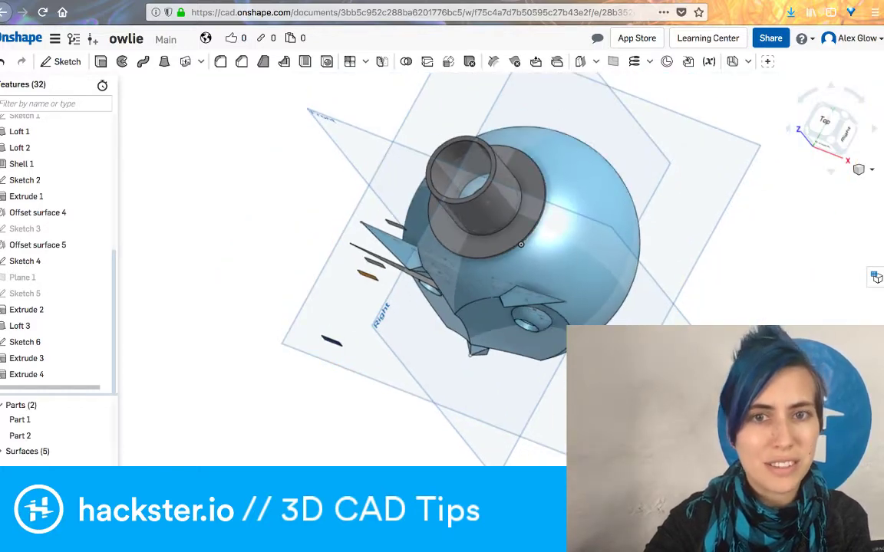
scroll(442, 93, up, 1)
scroll(422, 142, up, 2)
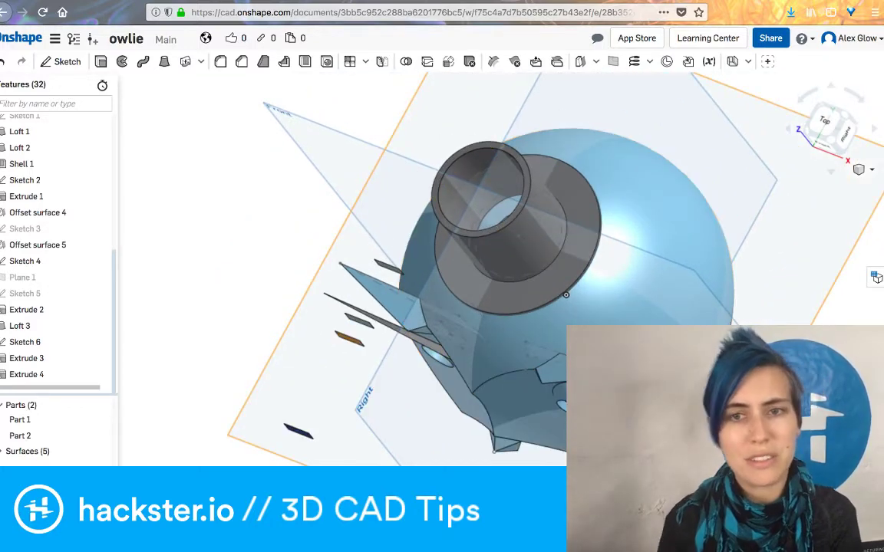
scroll(739, 170, up, 1)
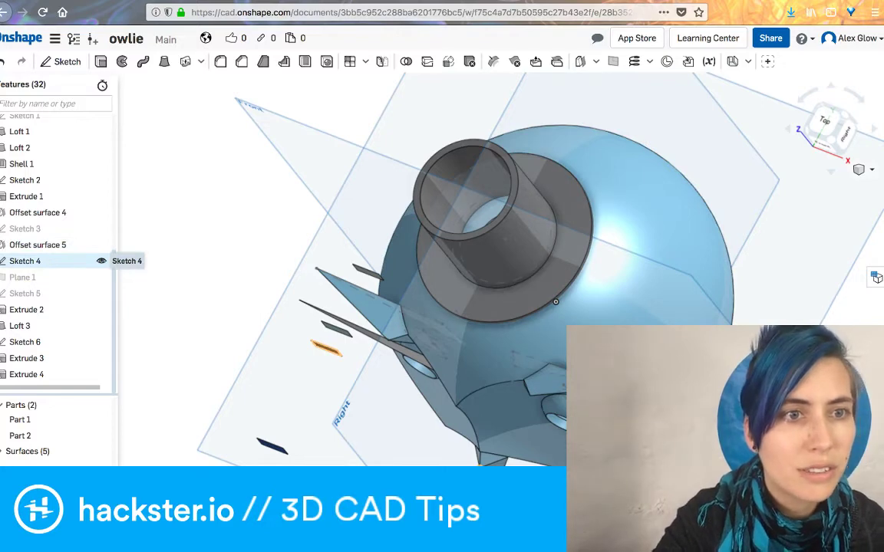
scroll(54, 253, up, 10)
scroll(54, 153, down, 2)
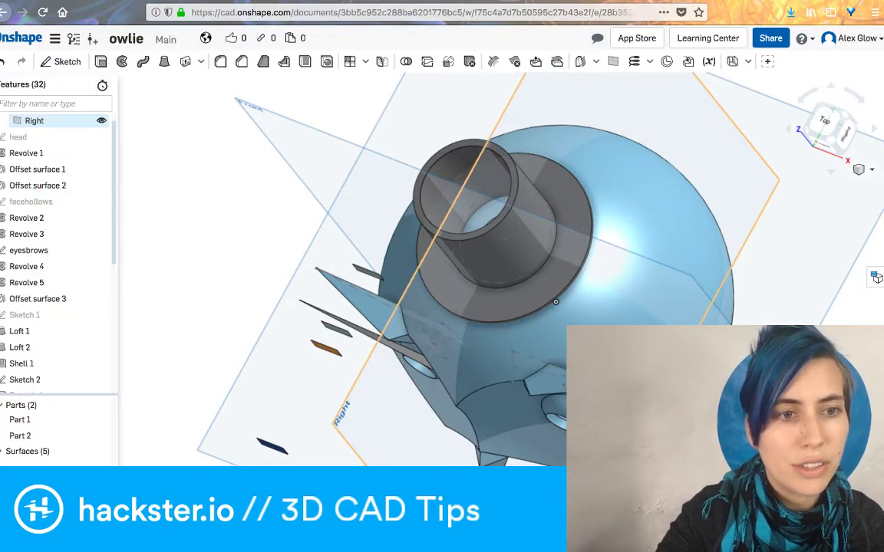
scroll(53, 230, down, 5)
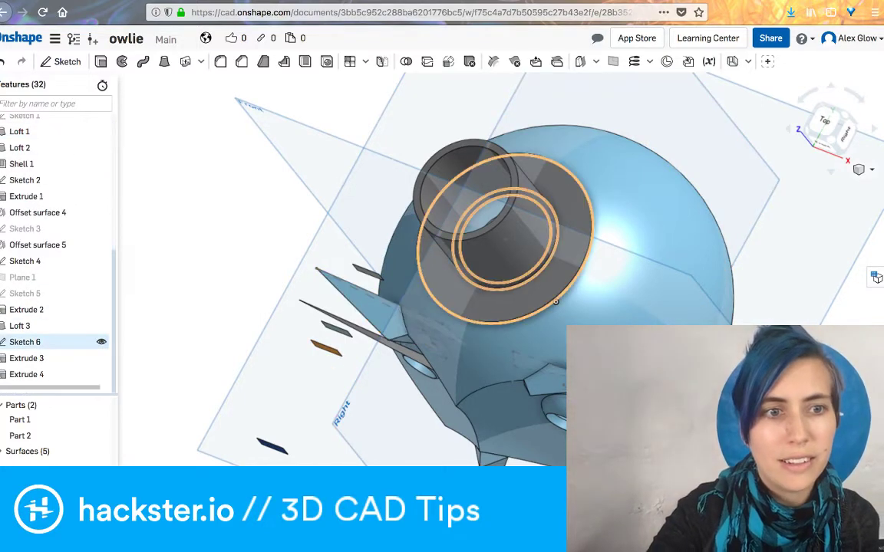
Open Sketch 6, which holds the hat's concentric circles, for editing and view it normal to its plane
double_click(101, 342)
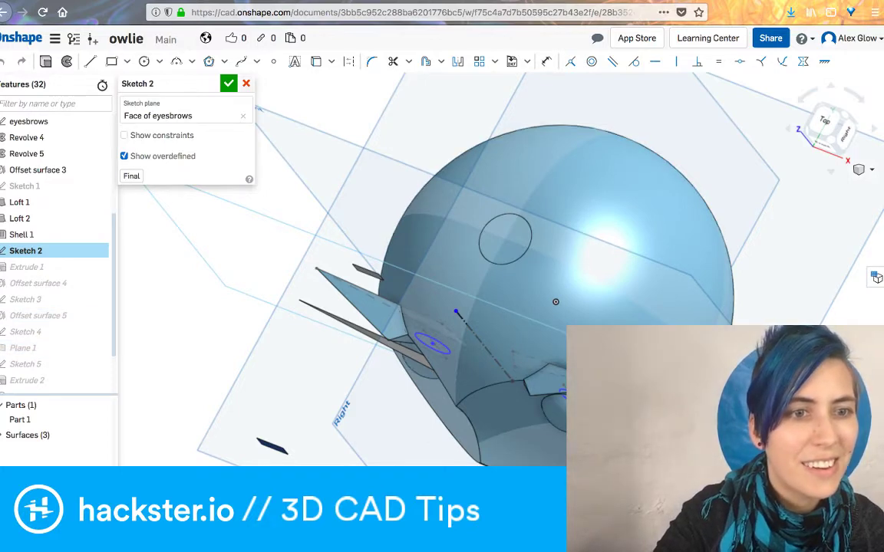
key(Return)
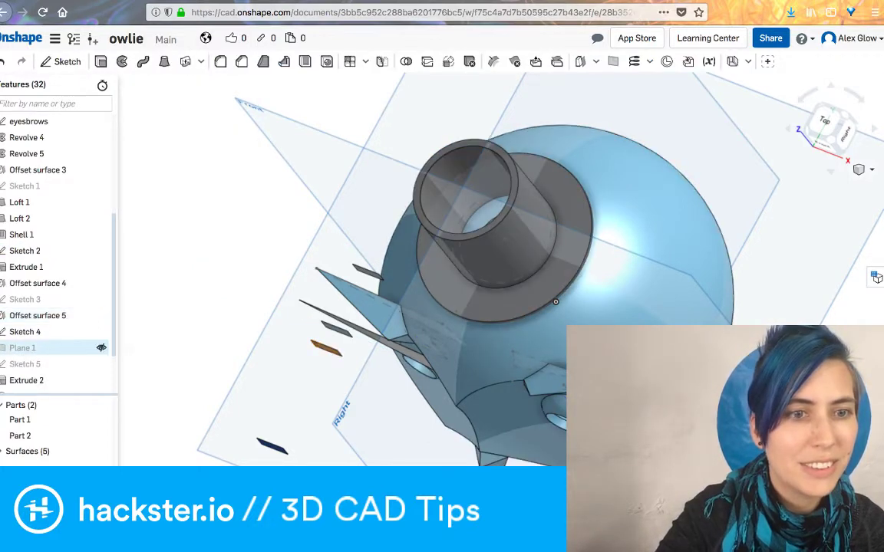
scroll(54, 361, down, 3)
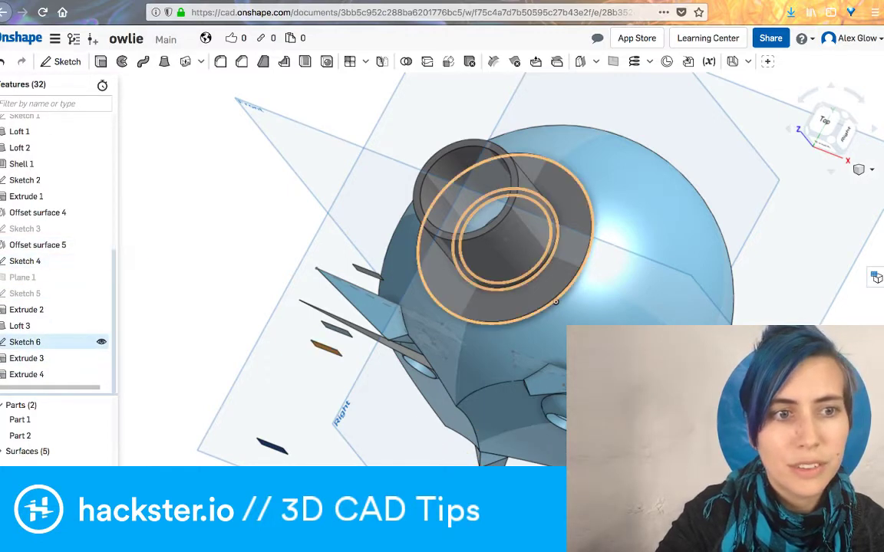
double_click(84, 342)
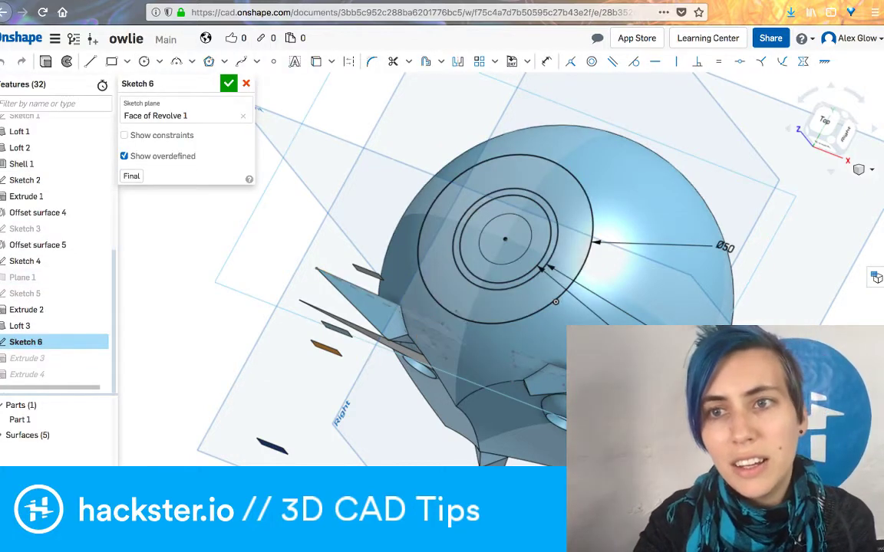
key(n)
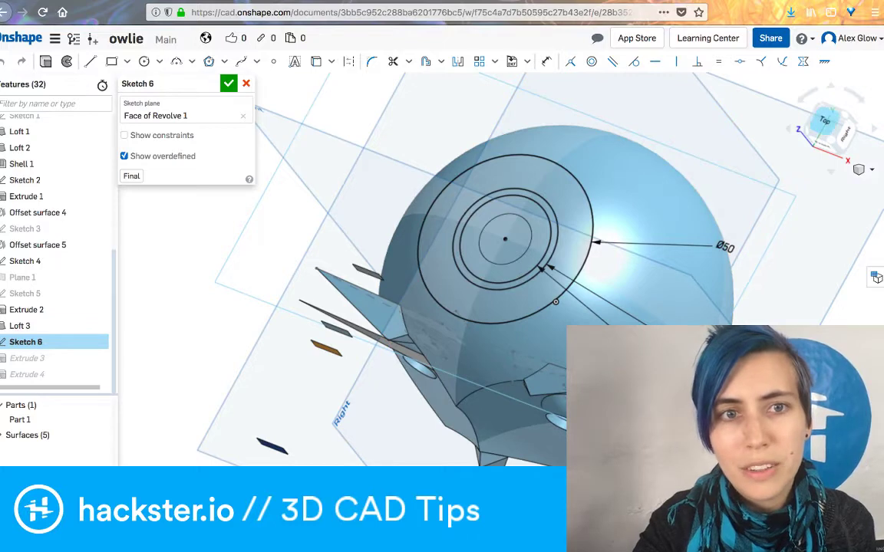
scroll(287, 163, down, 3)
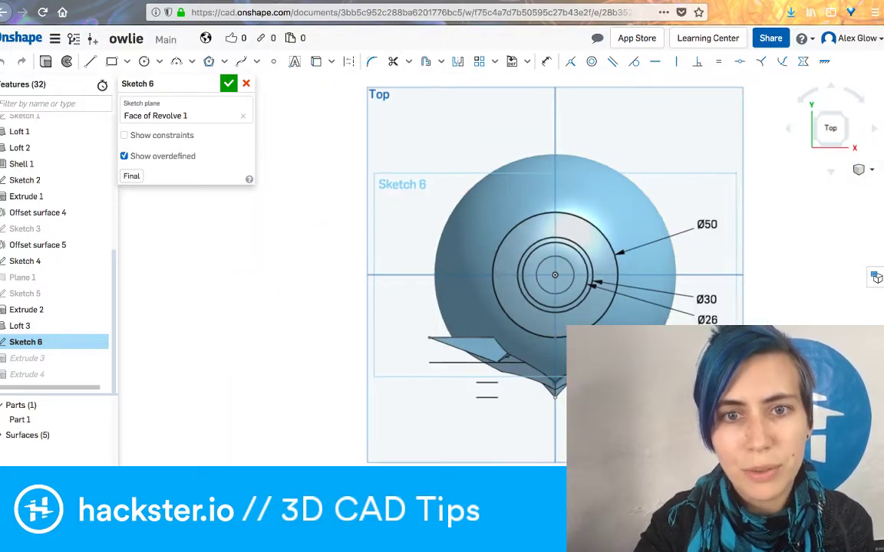
scroll(651, 296, up, 3)
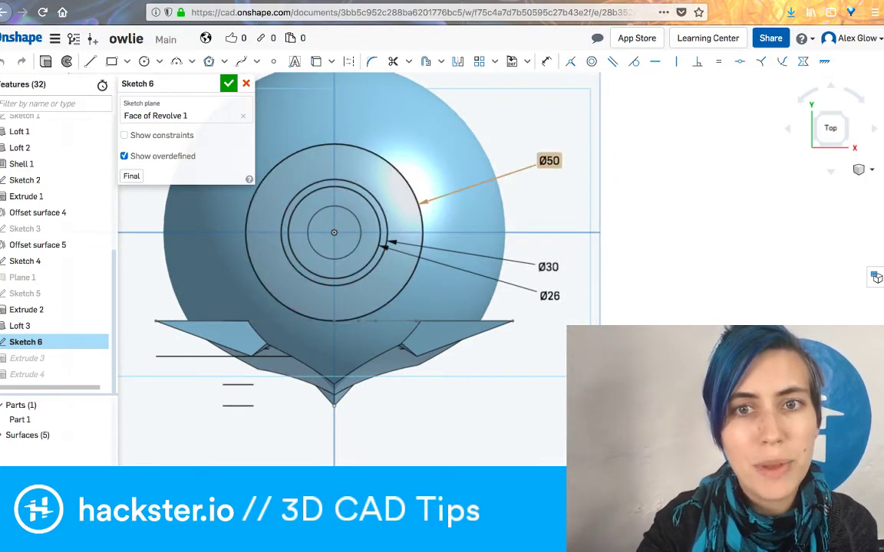
Set the diameter of the outermost circle in Sketch 6 to 60 mm and accept the sketch
drag(554, 158, 447, 139)
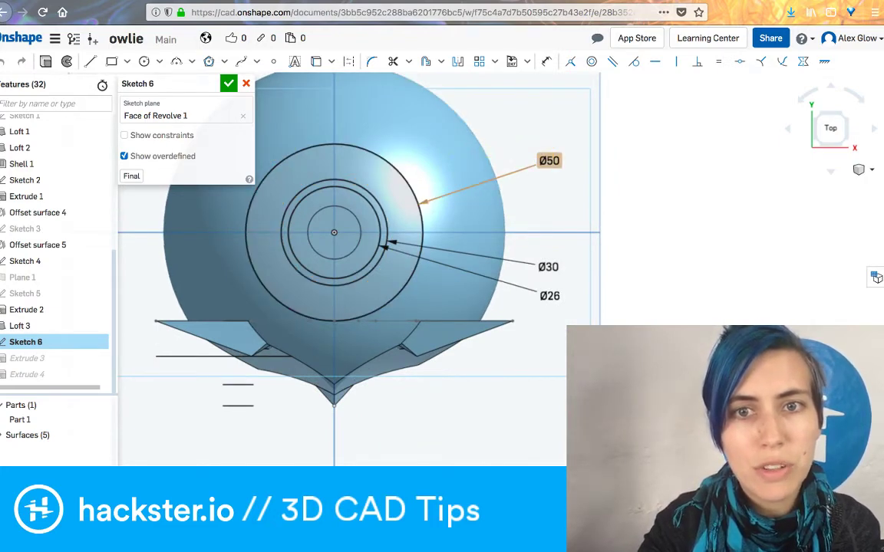
drag(552, 164, 484, 158)
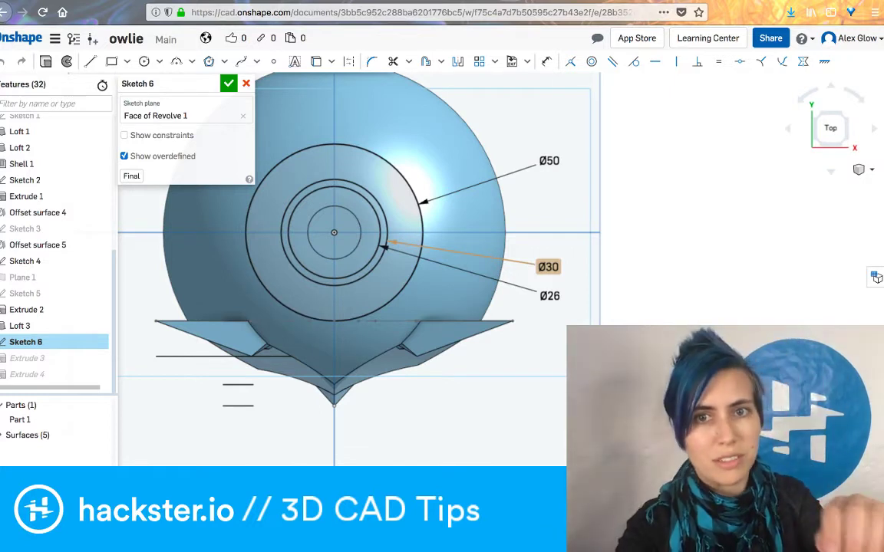
double_click(549, 160)
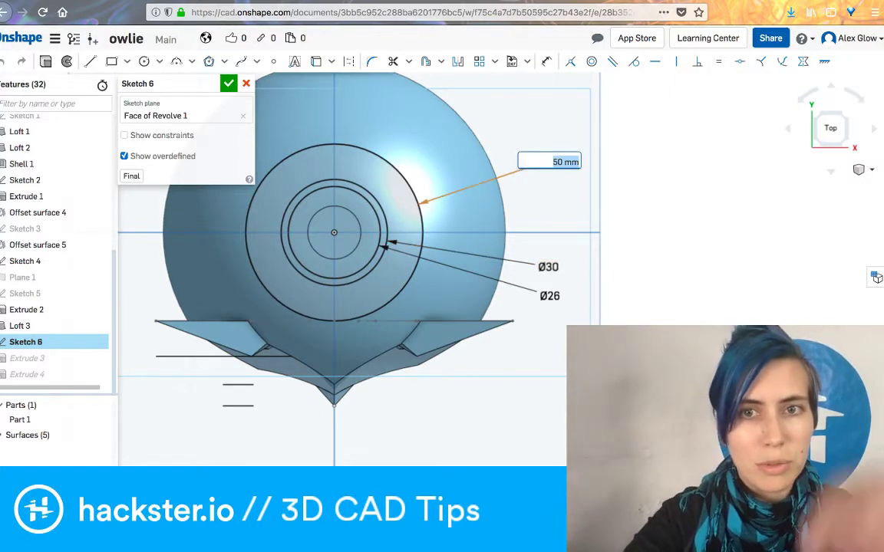
text(60)
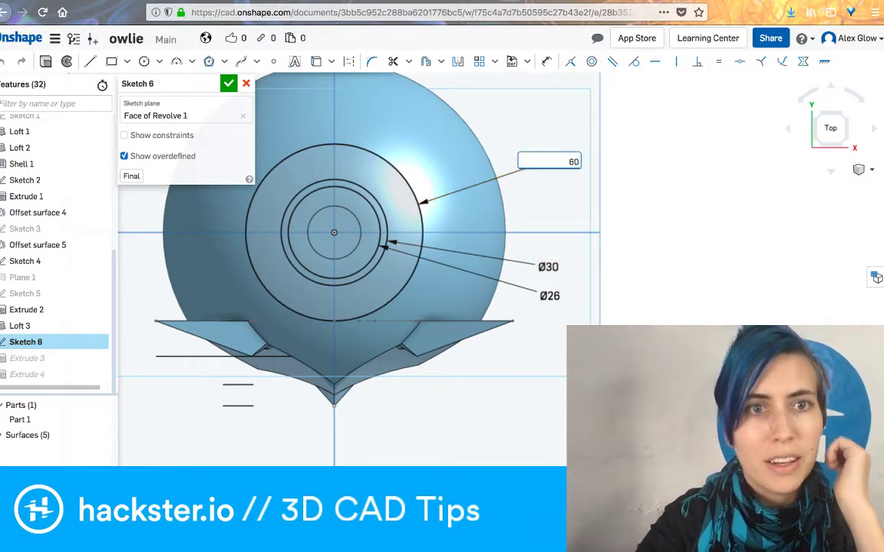
key(Return)
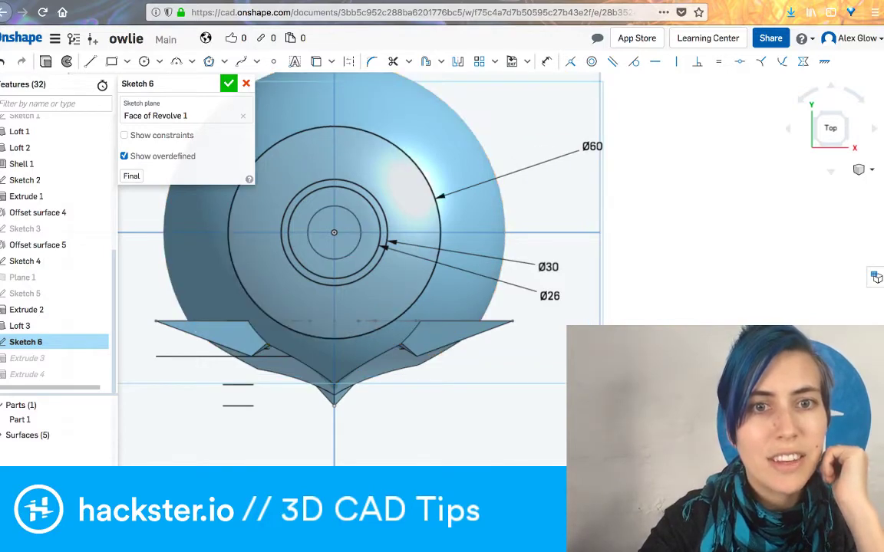
click(229, 84)
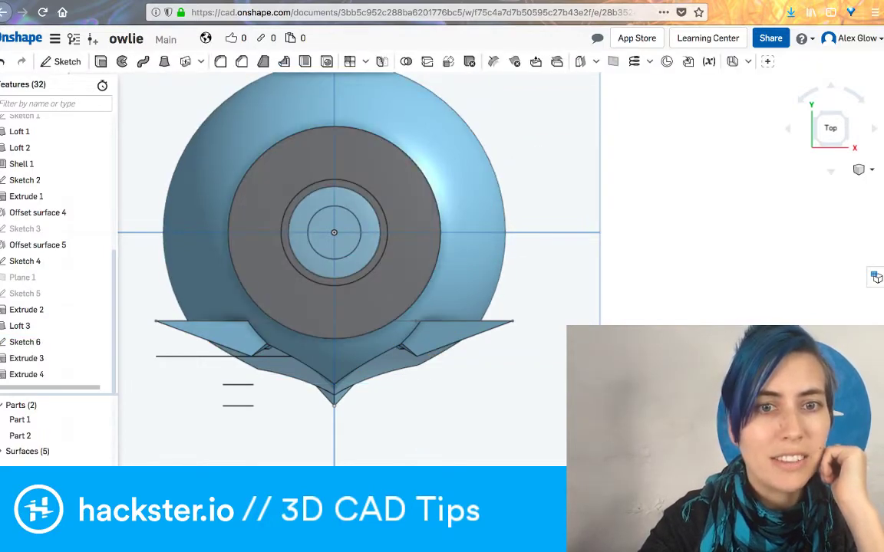
Edit Extrude 4, the hat's crown, raising its depth to 37.1 mm, and accept the change
right_drag(368, 307, 333, 201)
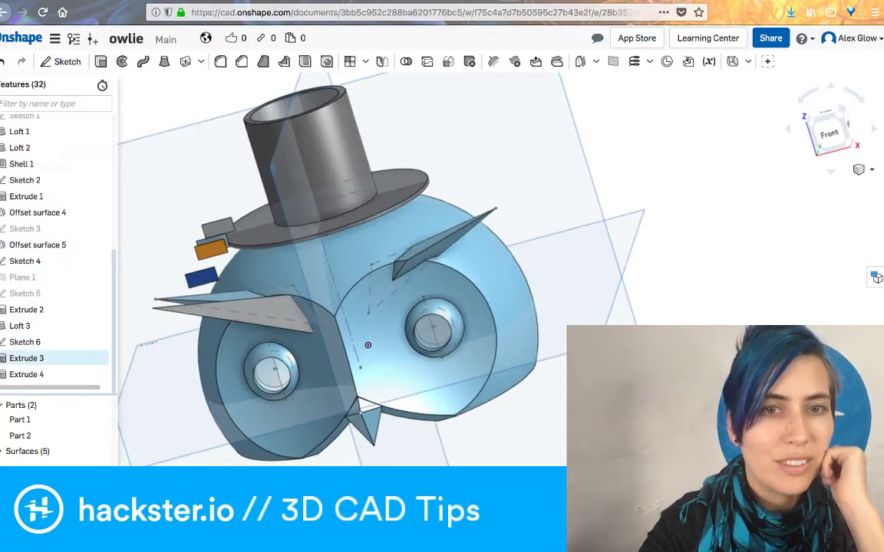
click(27, 374)
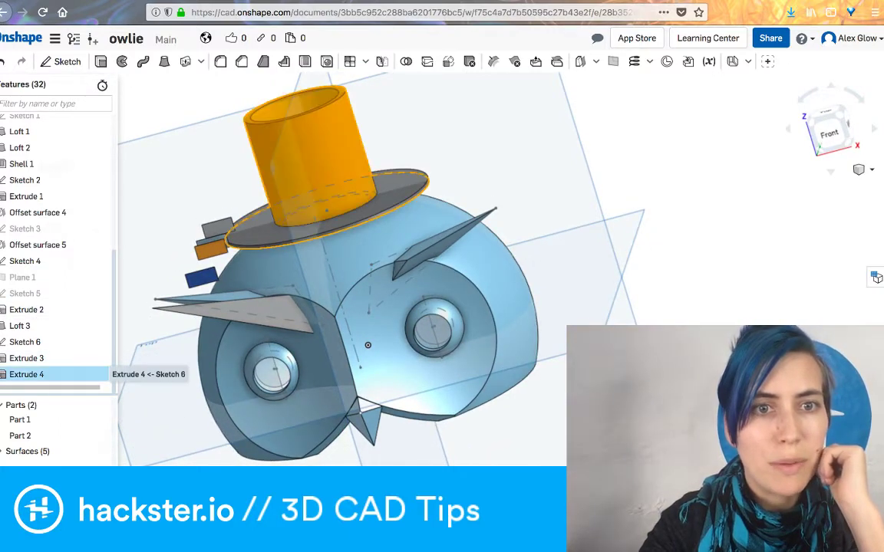
double_click(27, 374)
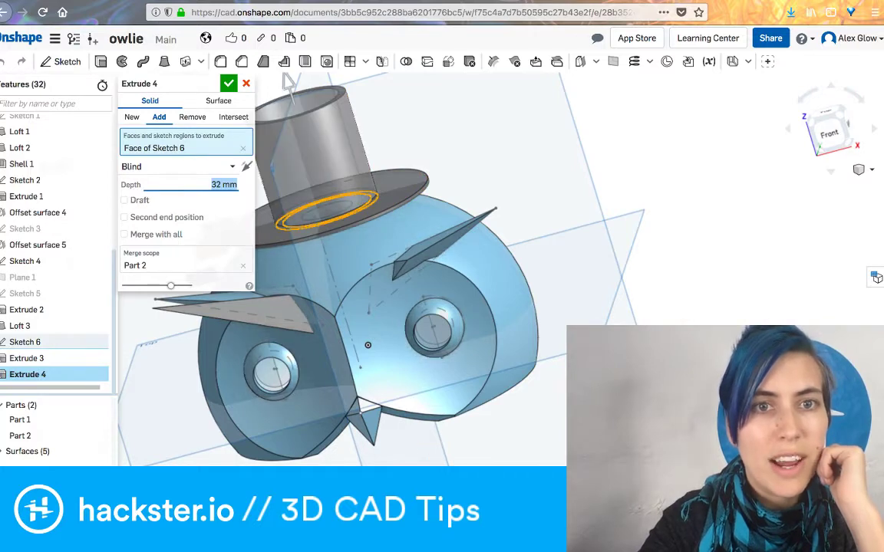
click(222, 184)
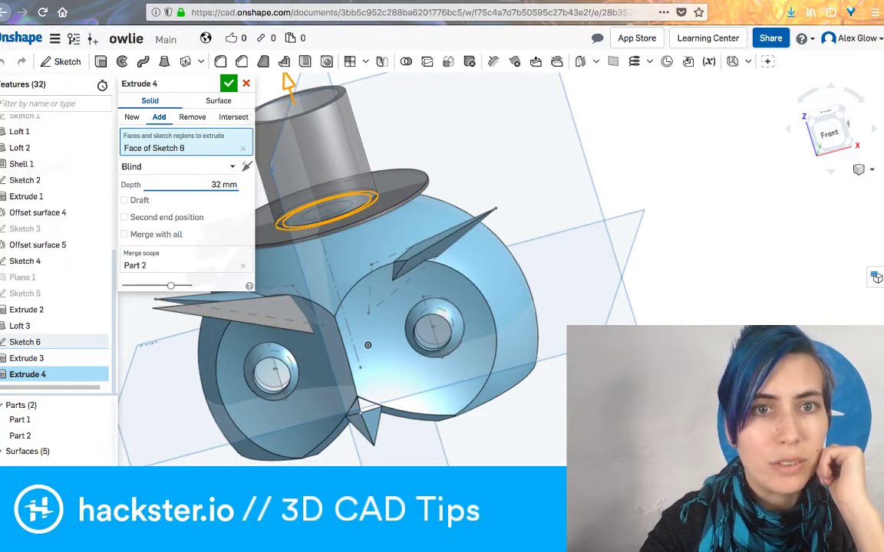
drag(287, 83, 284, 76)
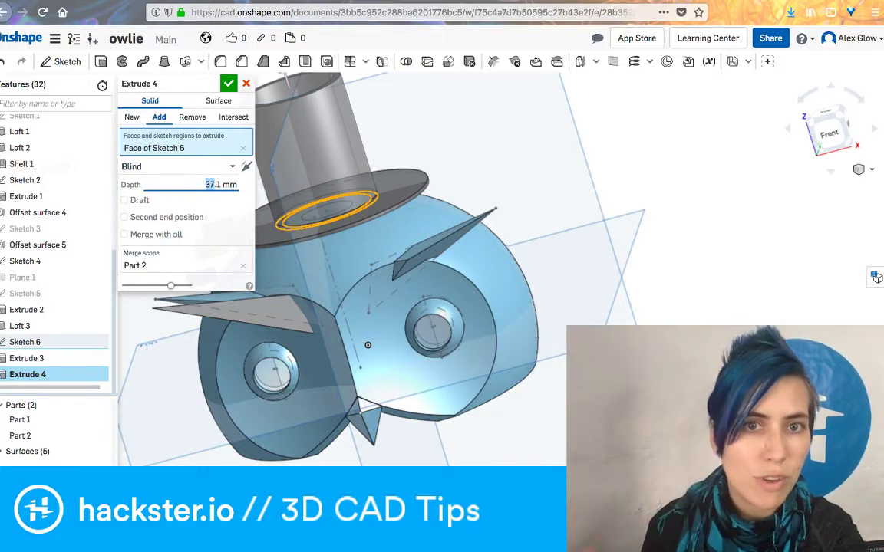
key(Return)
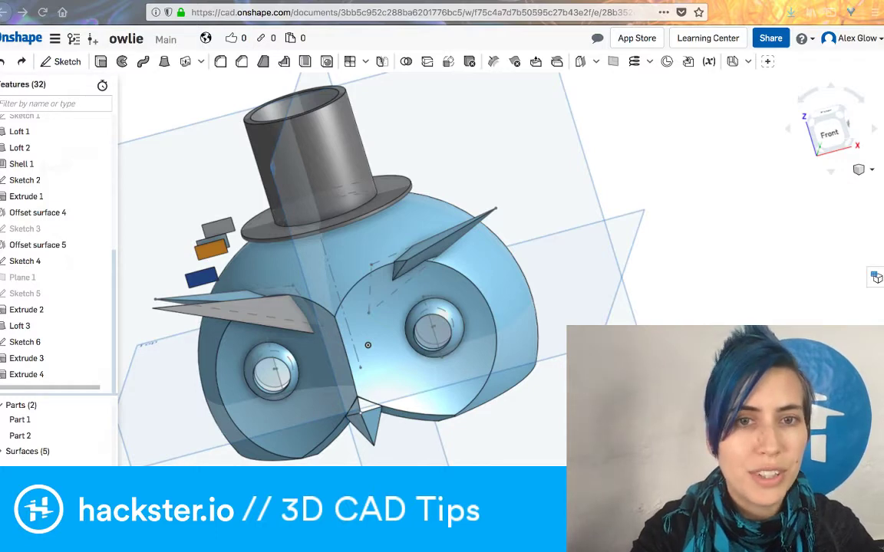
Find the facehollows sketch among the earlier features and open it for editing
scroll(768, 289, down, 3)
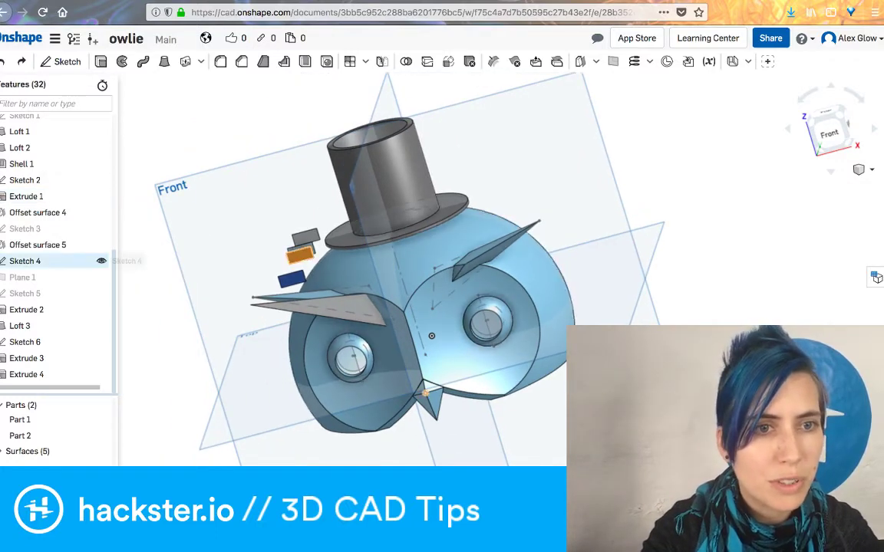
scroll(101, 261, up, 3)
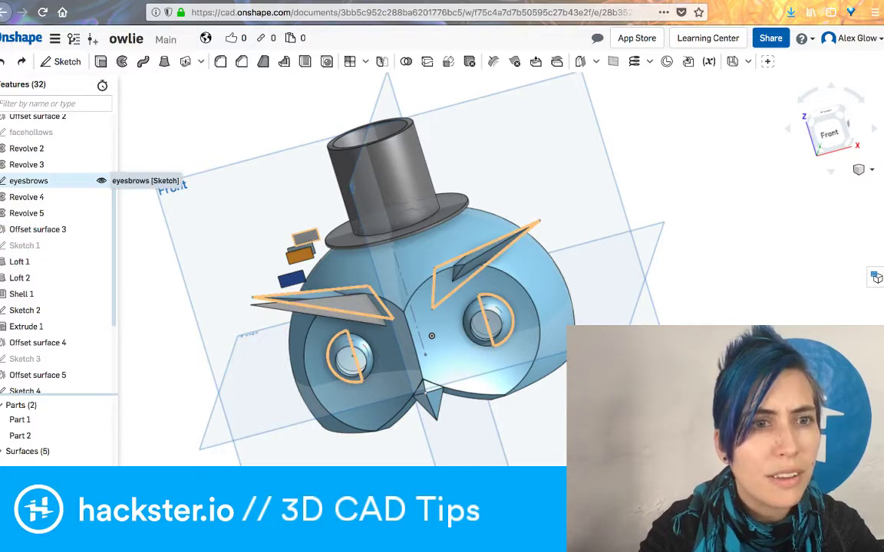
scroll(54, 230, up, 2)
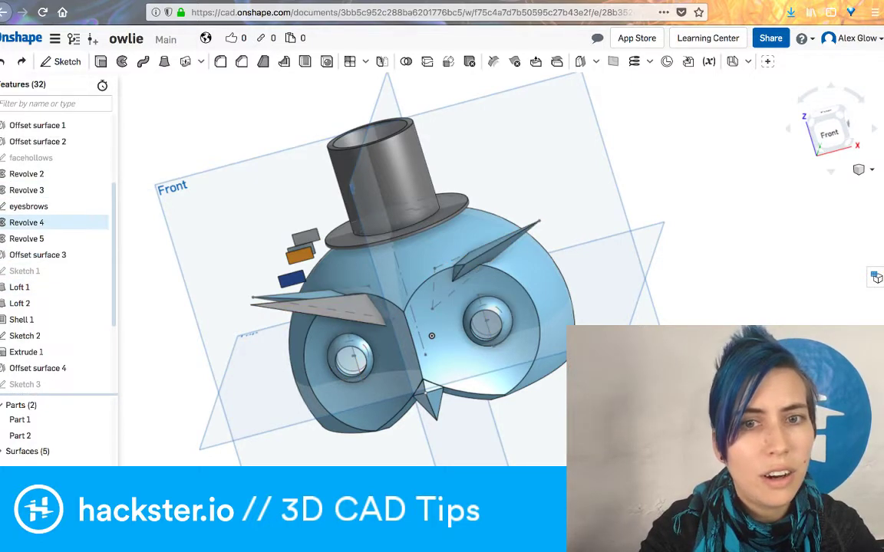
scroll(53, 230, up, 1)
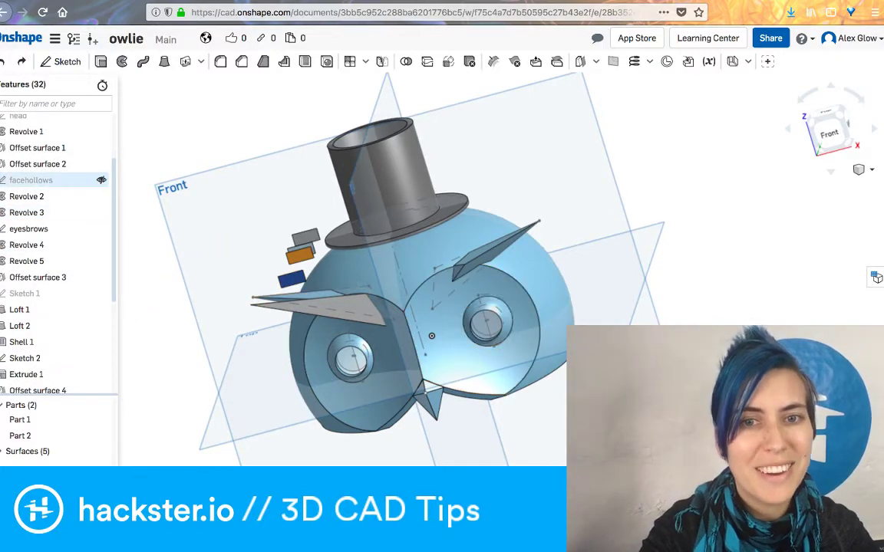
double_click(54, 180)
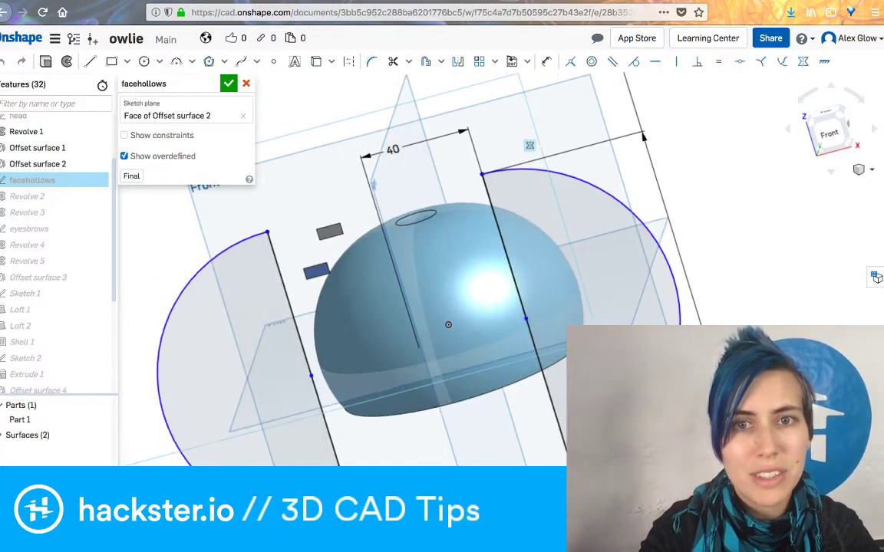
Set the distance from the centreline to the half-circle's straight edge in facehollows to 60 mm and accept the sketch
scroll(733, 137, down, 3)
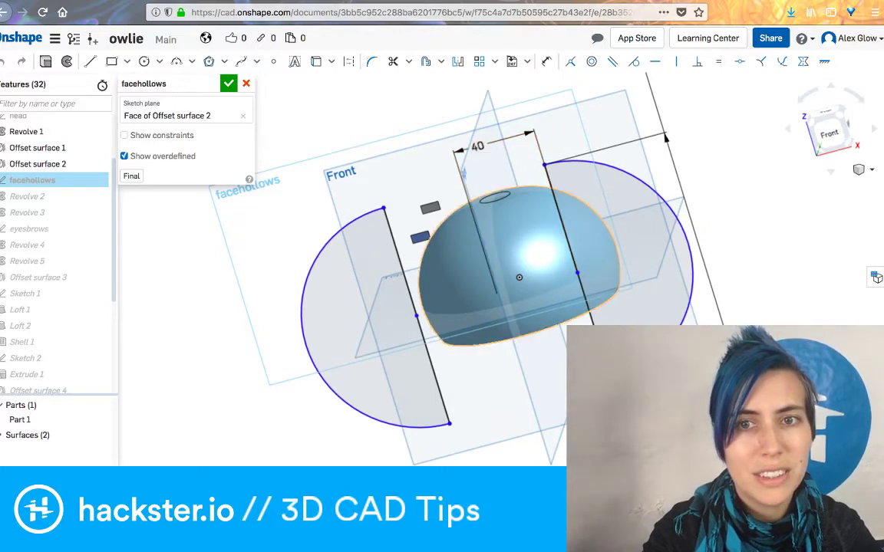
scroll(756, 183, down, 3)
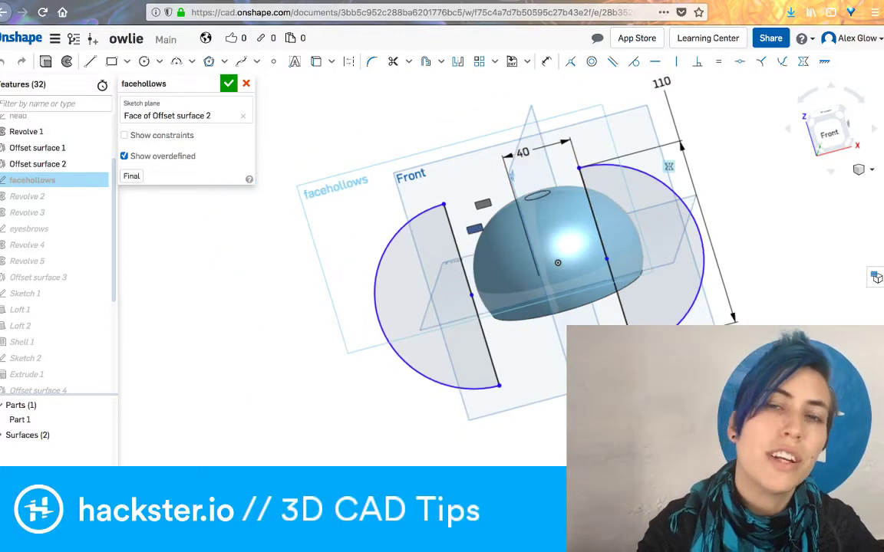
scroll(757, 182, up, 4)
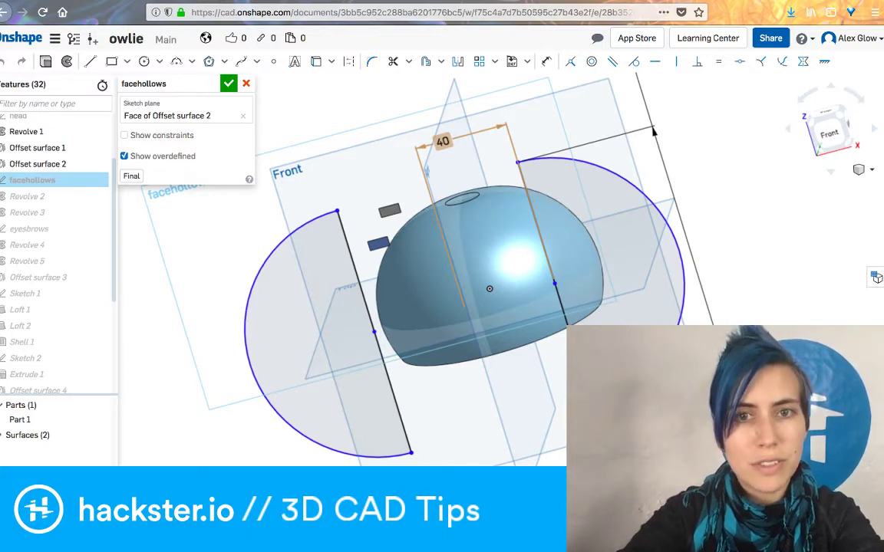
double_click(443, 142)
text(50)
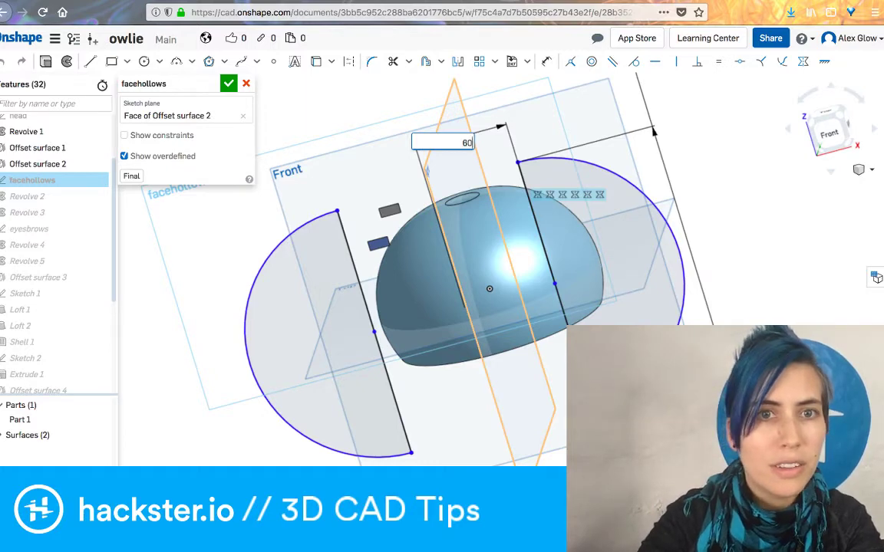
key(Return)
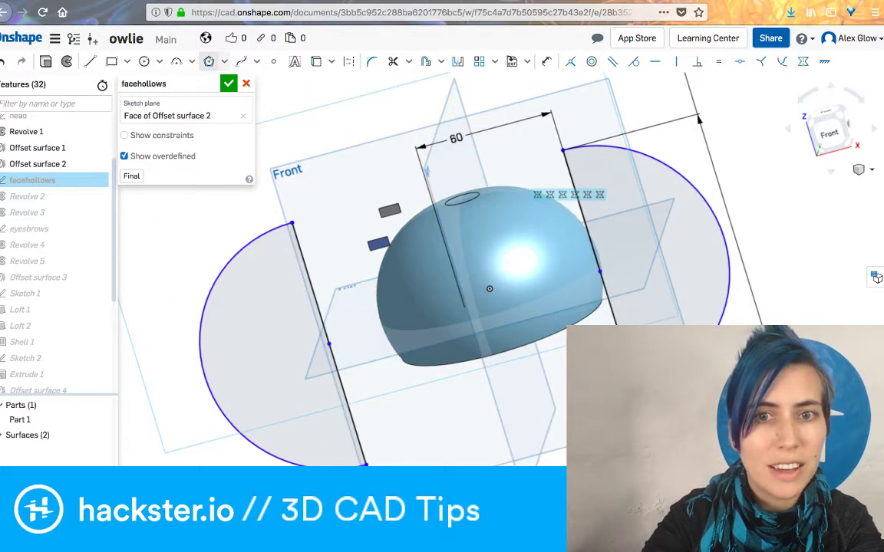
key(Return)
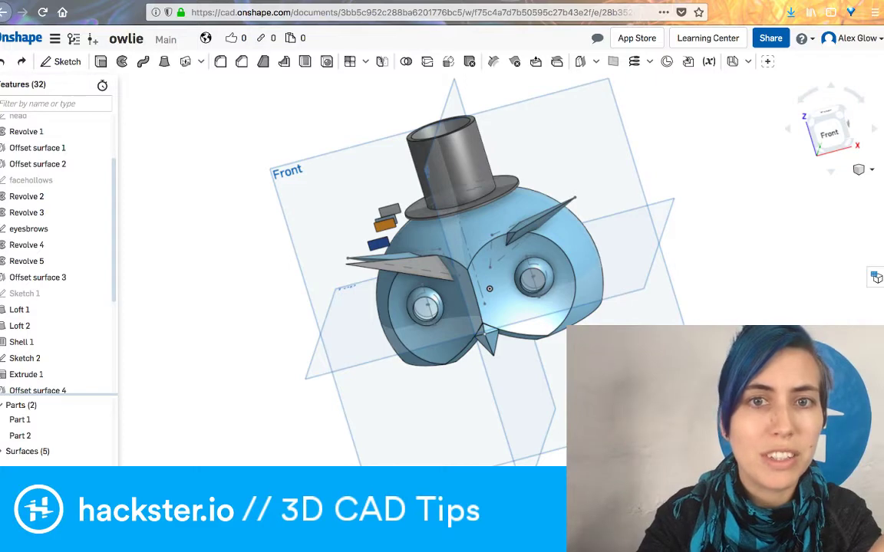
Fillet the outer top edge of the hat's crown with a 5 mm radius
click(474, 121)
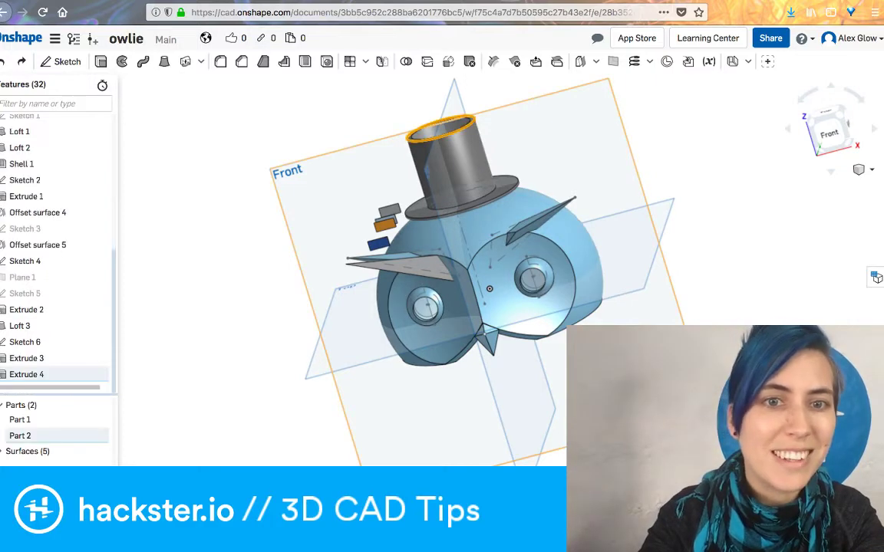
scroll(524, 101, up, 5)
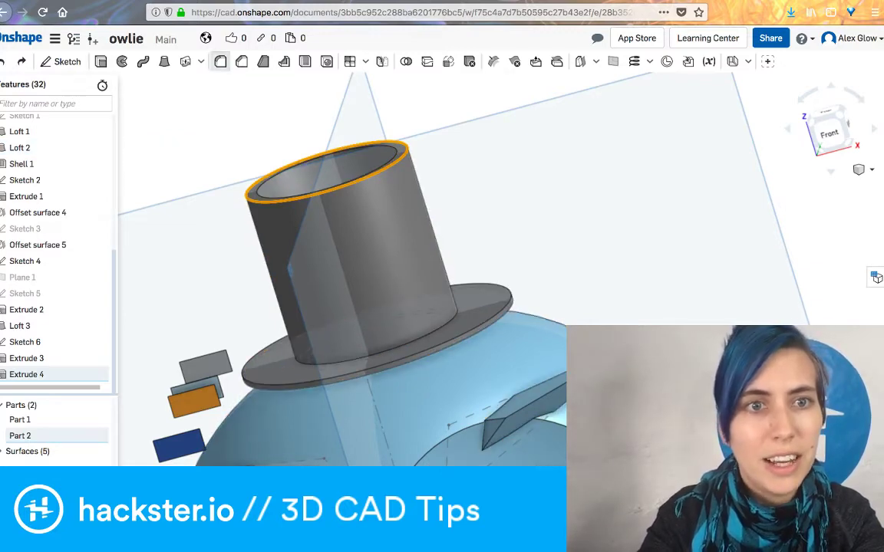
key(shift+f)
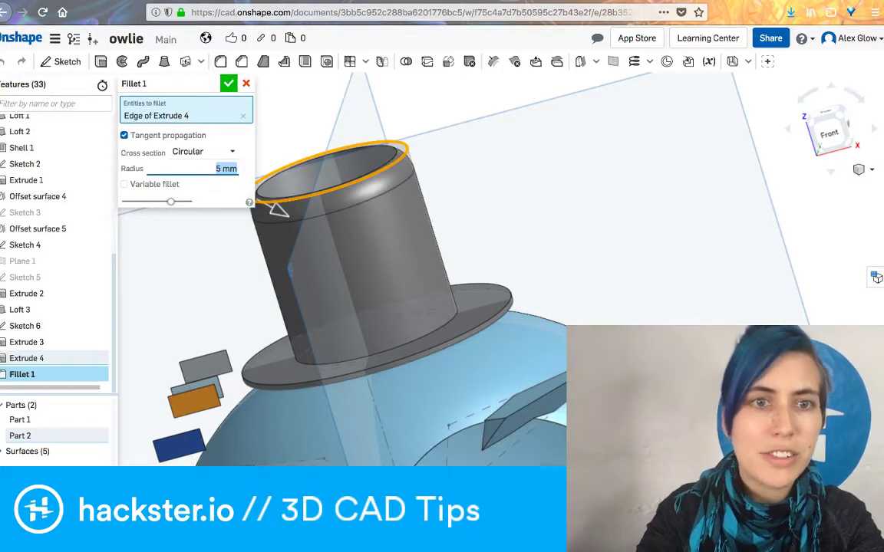
key(Return)
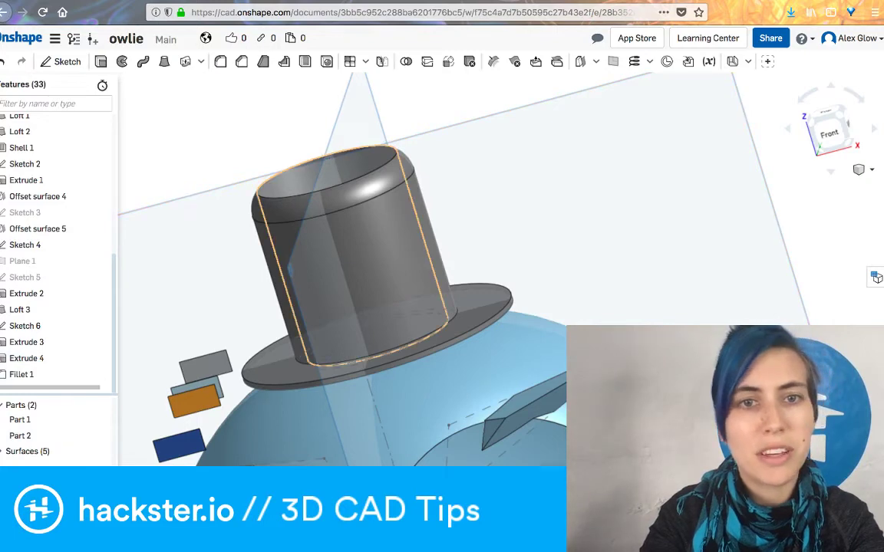
Undo the fillet on the hat's crown
key(ctrl+z)
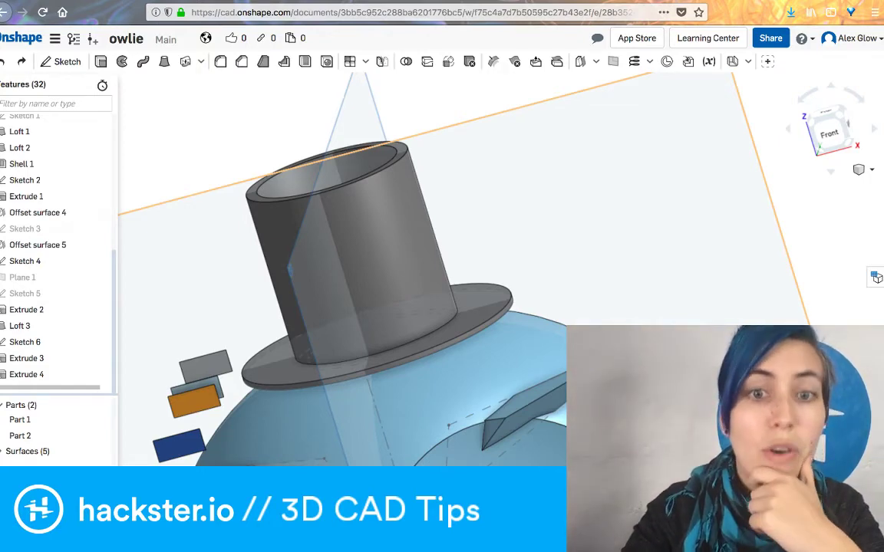
scroll(535, 380, down, 5)
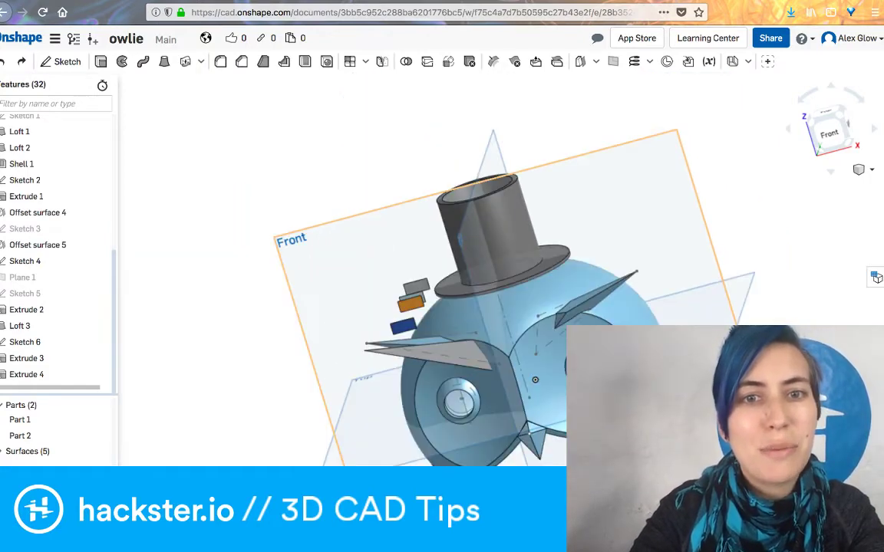
scroll(219, 122, down, 5)
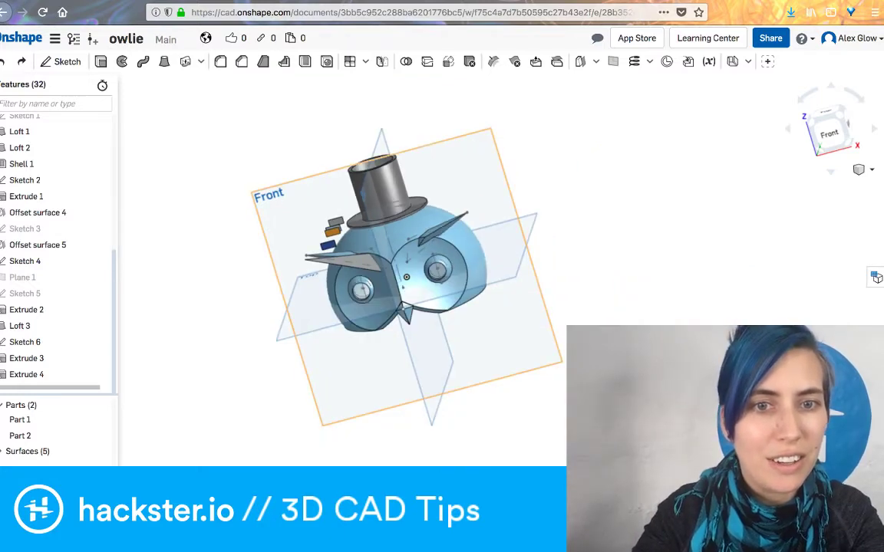
Open Loft 3 to examine the beak's vertex and face profiles from the front and side, and cancel without changes
scroll(488, 163, up, 5)
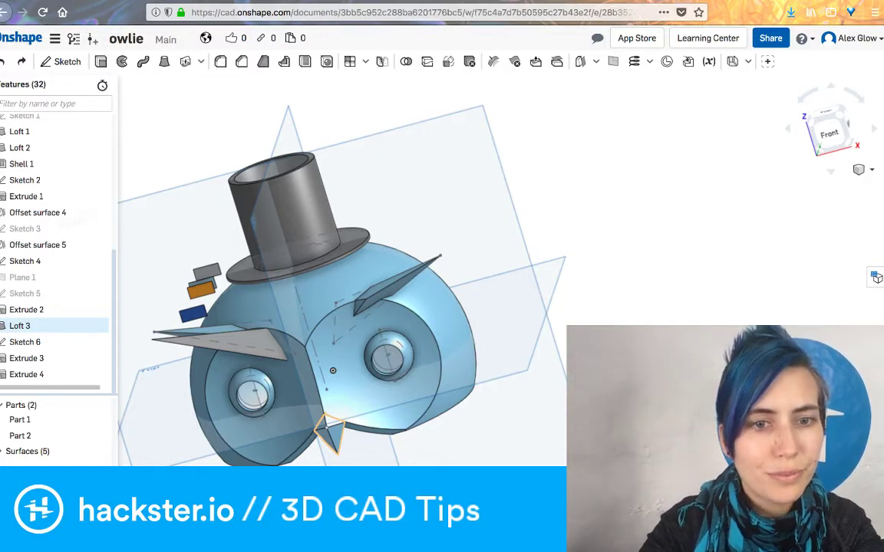
double_click(23, 326)
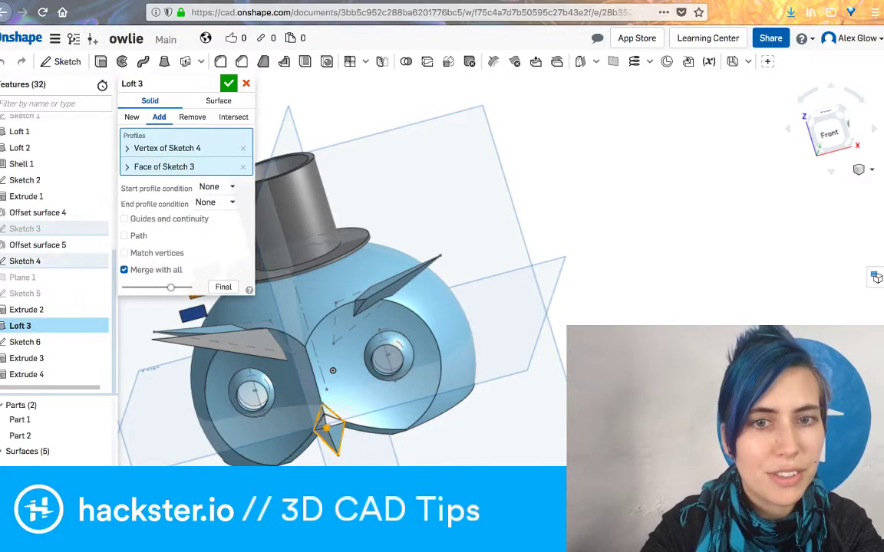
scroll(262, 475, up, 8)
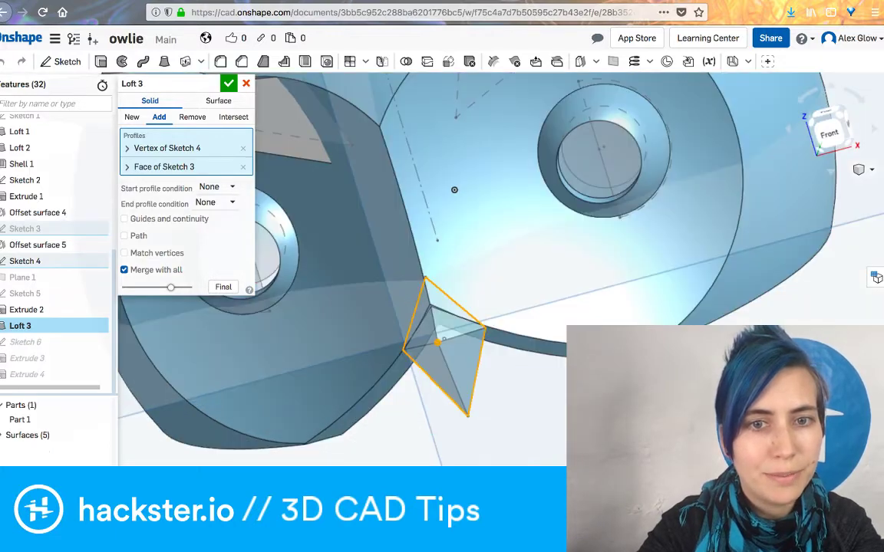
right_drag(454, 189, 612, 174)
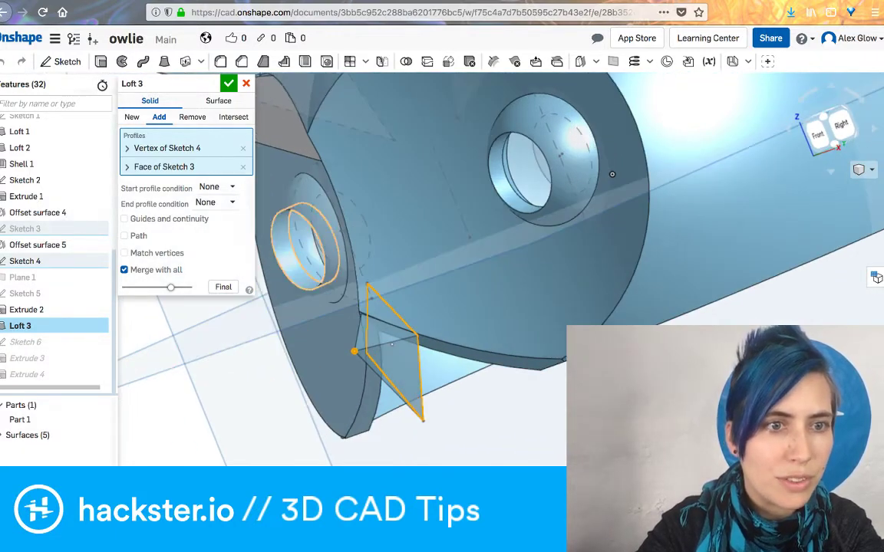
click(247, 83)
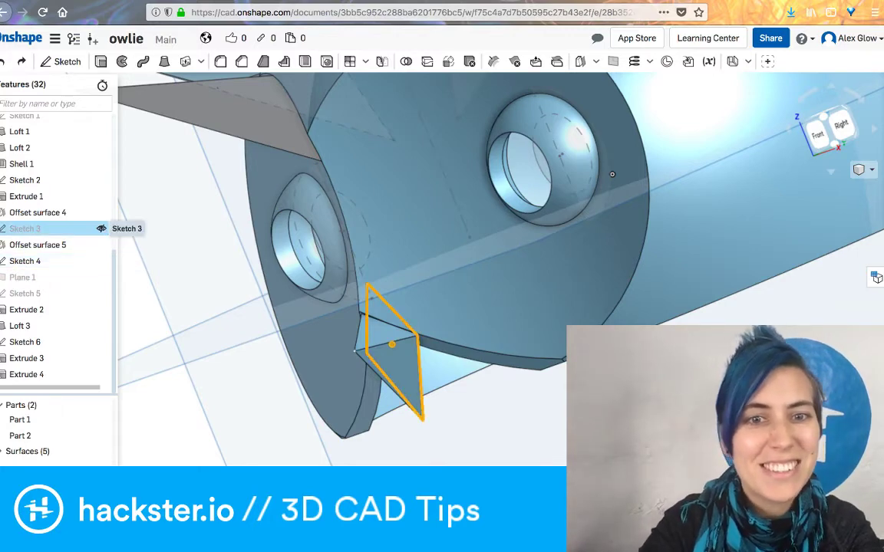
Open Sketch 3 to examine the beak's four-sided profile, close it unchanged, and inspect the lofted beak from the side
double_click(53, 229)
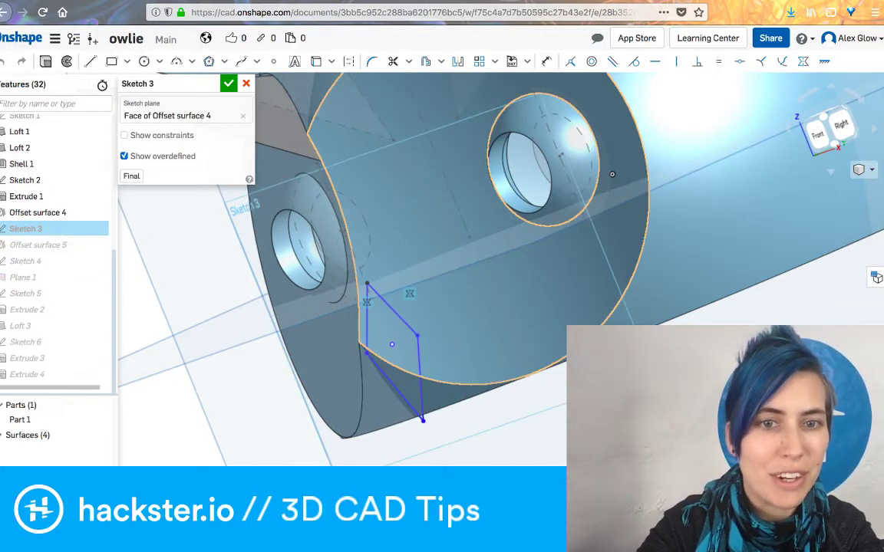
right_drag(391, 299, 511, 268)
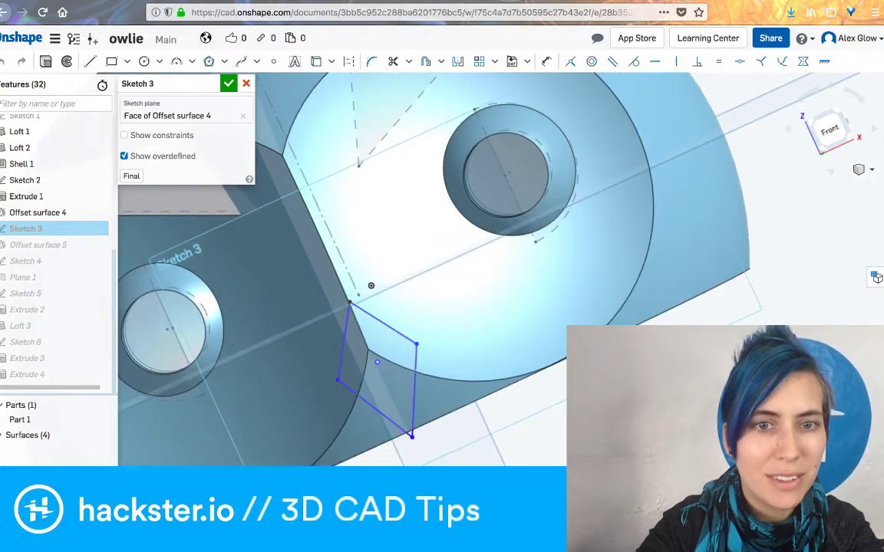
right_drag(371, 286, 382, 329)
scroll(346, 100, down, 2)
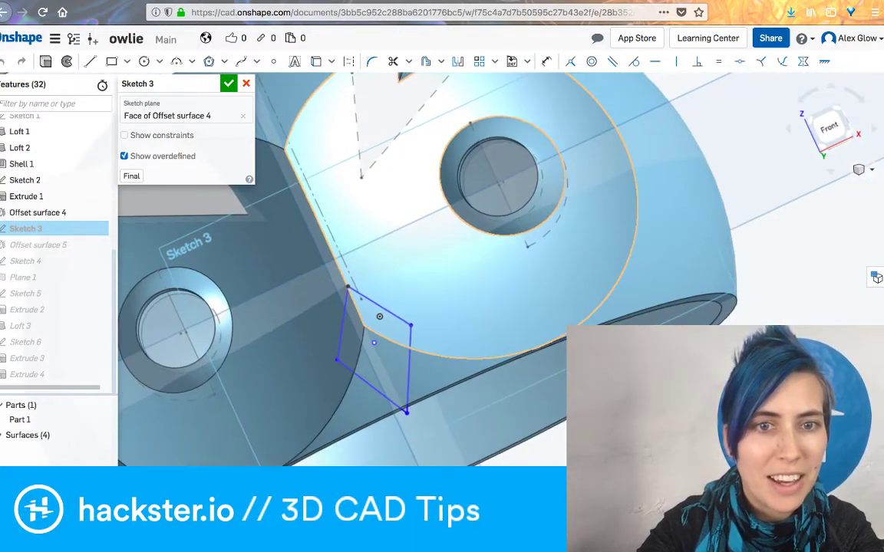
scroll(491, 390, up, 3)
scroll(484, 376, up, 2)
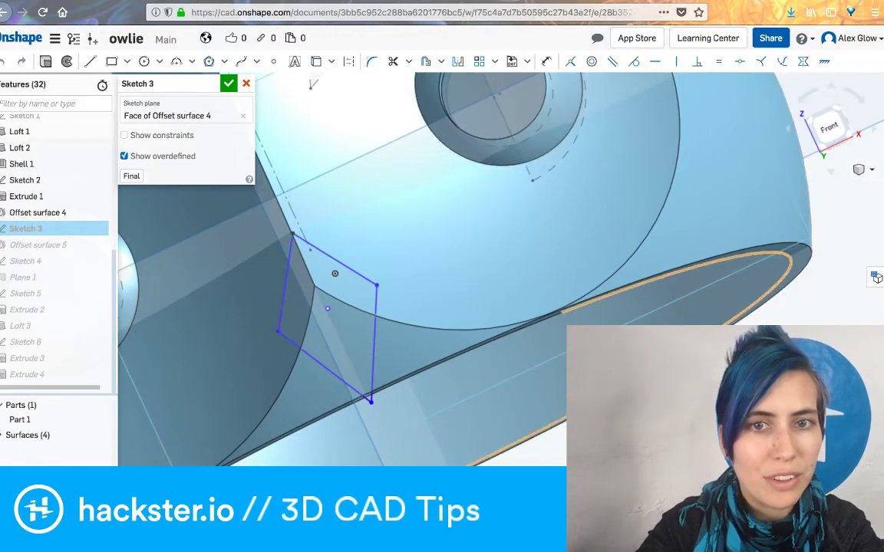
mouse_move(491, 345)
right_down()
mouse_move(391, 322)
mouse_move(545, 307)
mouse_move(525, 346)
mouse_move(490, 348)
right_up()
click(229, 83)
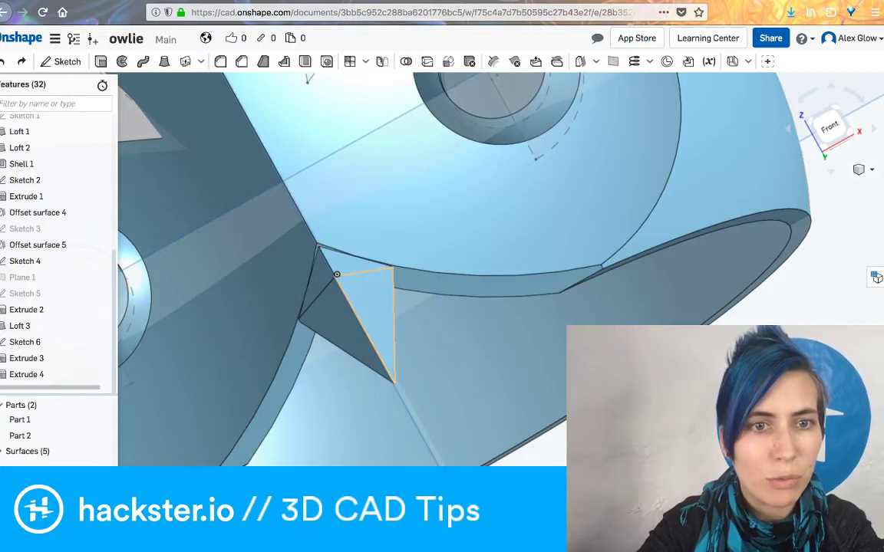
right_drag(336, 274, 386, 284)
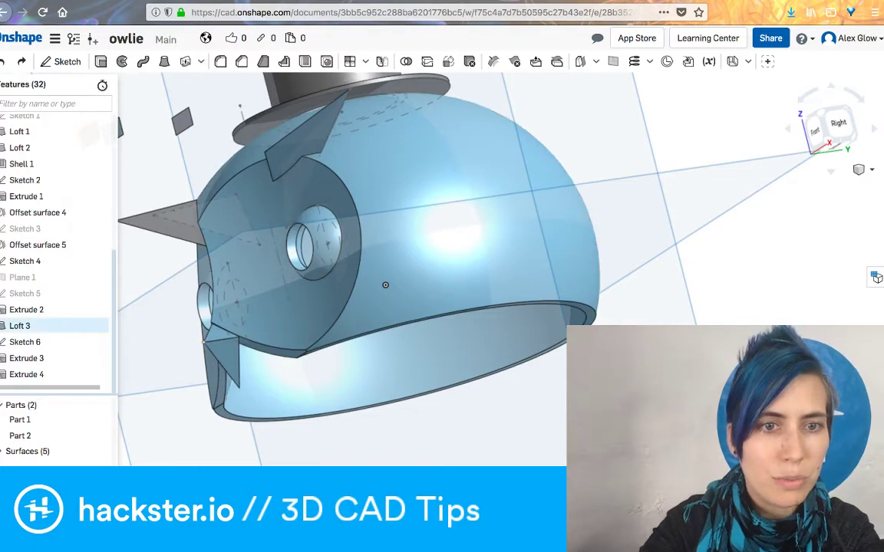
Reopen Loft 3 to examine the Sketch 4 vertex and Sketch 3 face profiles, accept it unchanged, and view the whole owl
click(21, 326)
double_click(21, 327)
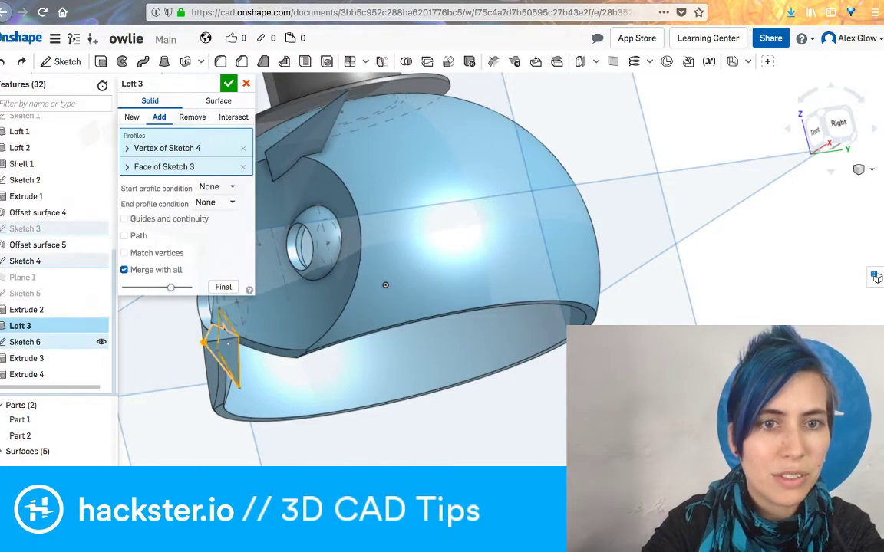
scroll(150, 415, up, 3)
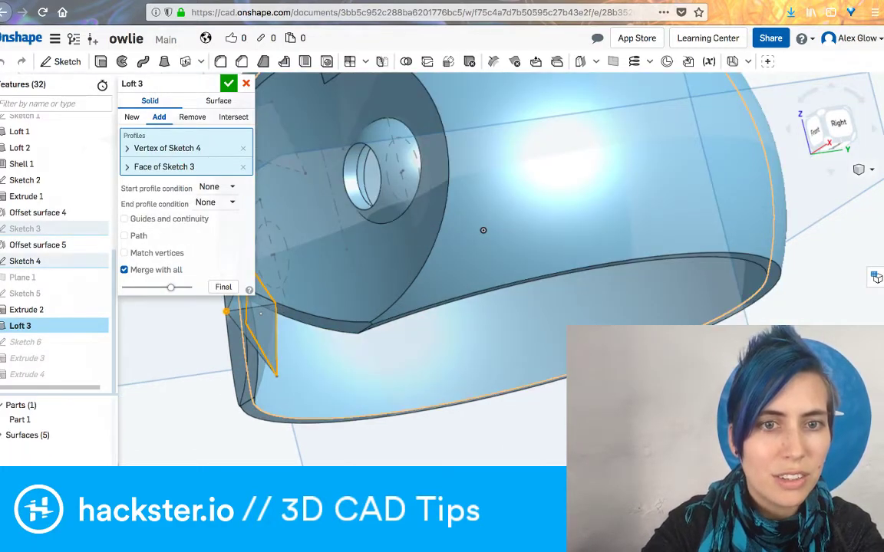
right_drag(483, 231, 566, 167)
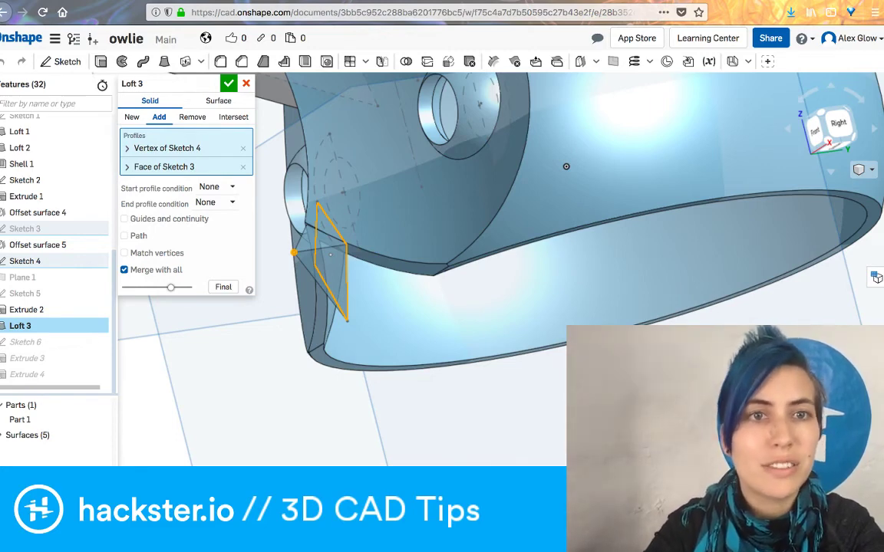
key(Return)
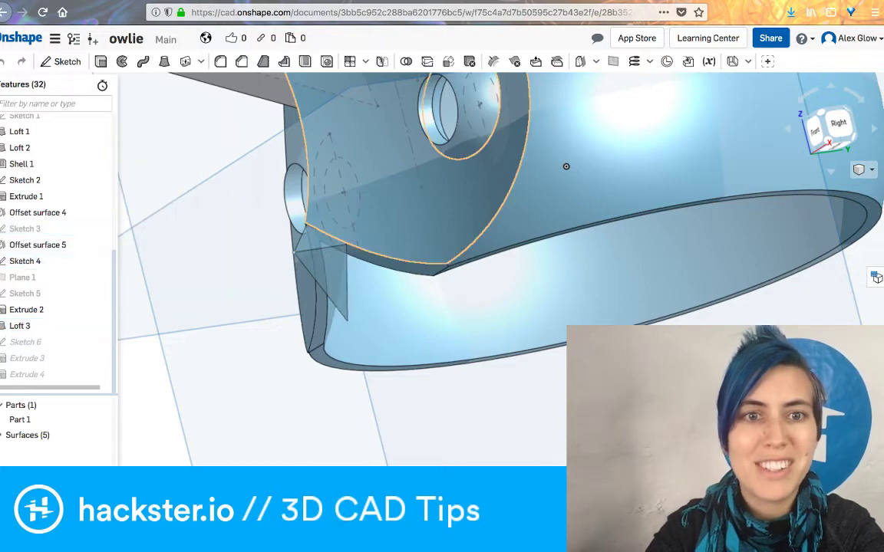
right_drag(566, 166, 840, 224)
key(f)
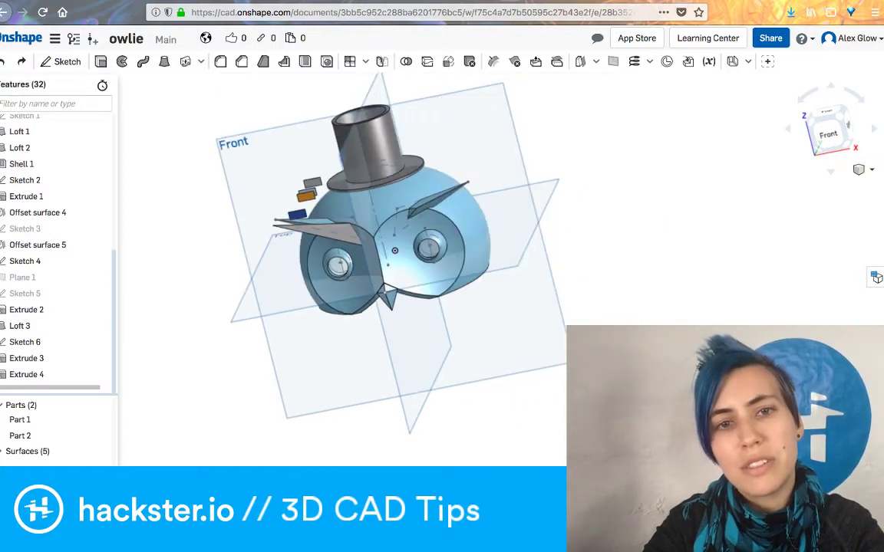
Export Part 1 as a downloaded binary STL in millimeters with fine resolution, and clear the selection
scroll(547, 128, up, 3)
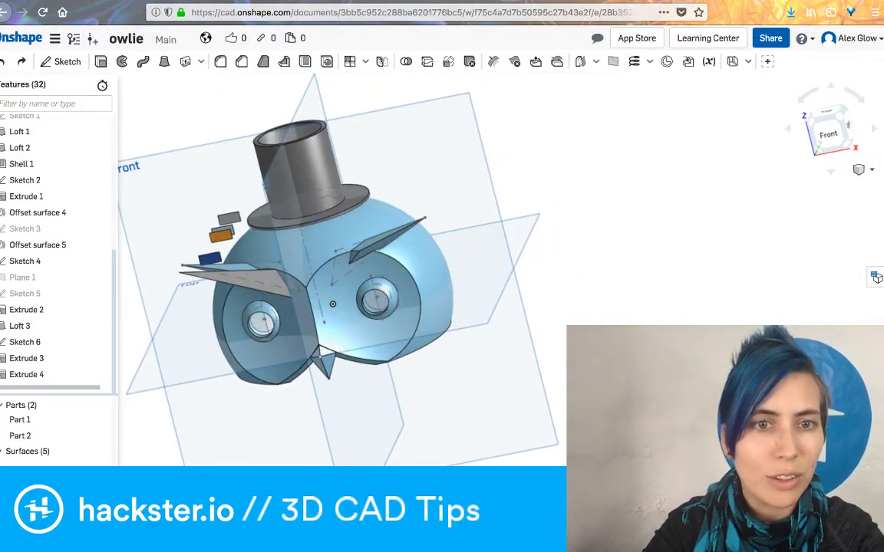
scroll(184, 117, down, 2)
scroll(195, 381, up, 3)
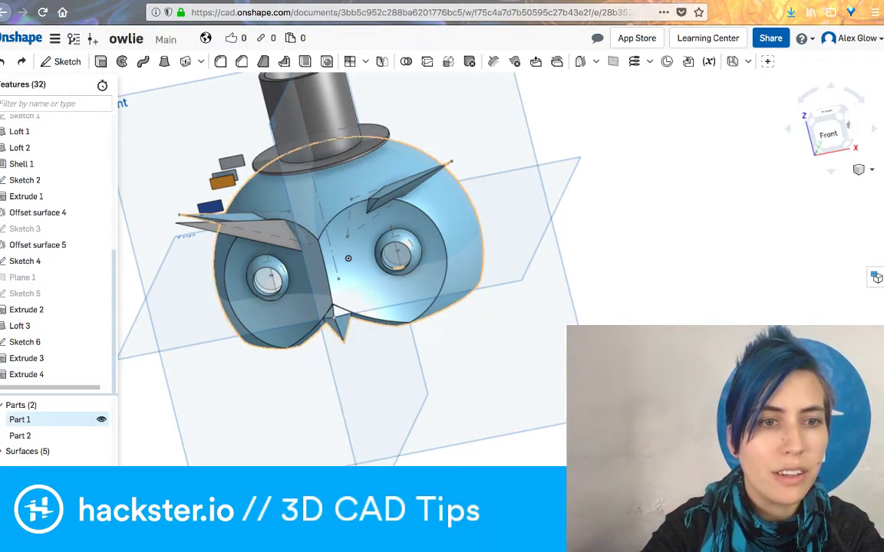
right_click(44, 420)
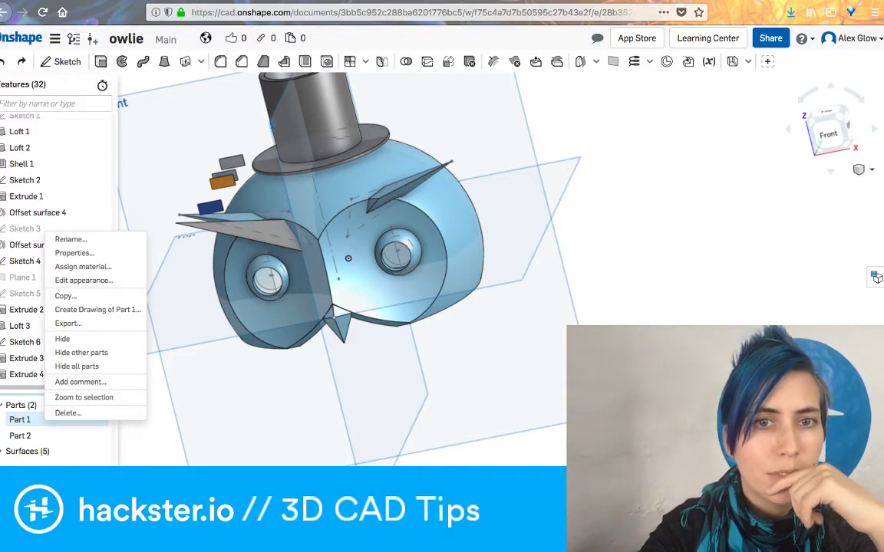
key(Escape)
right_click(348, 259)
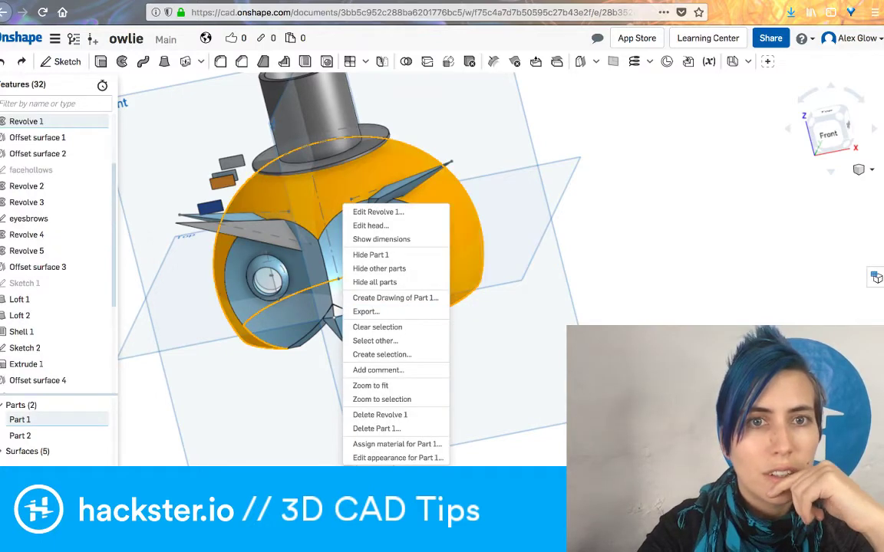
click(366, 312)
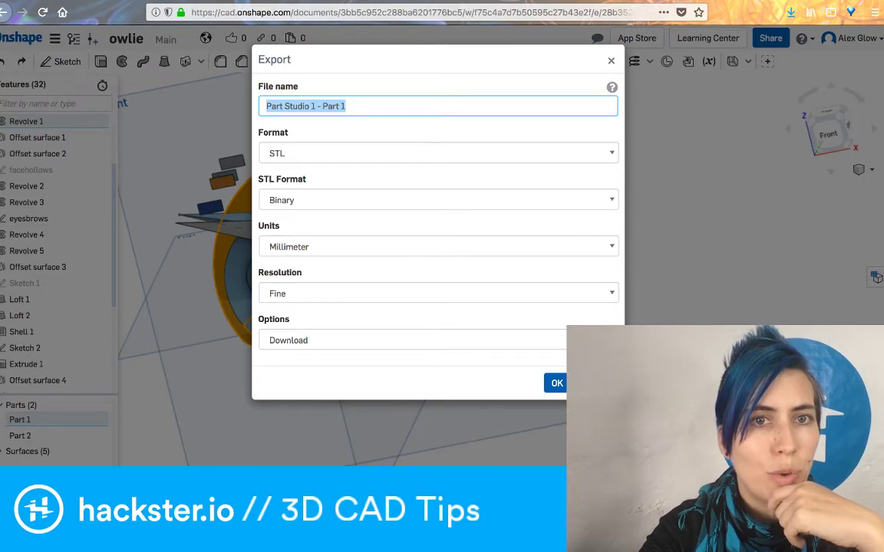
click(438, 154)
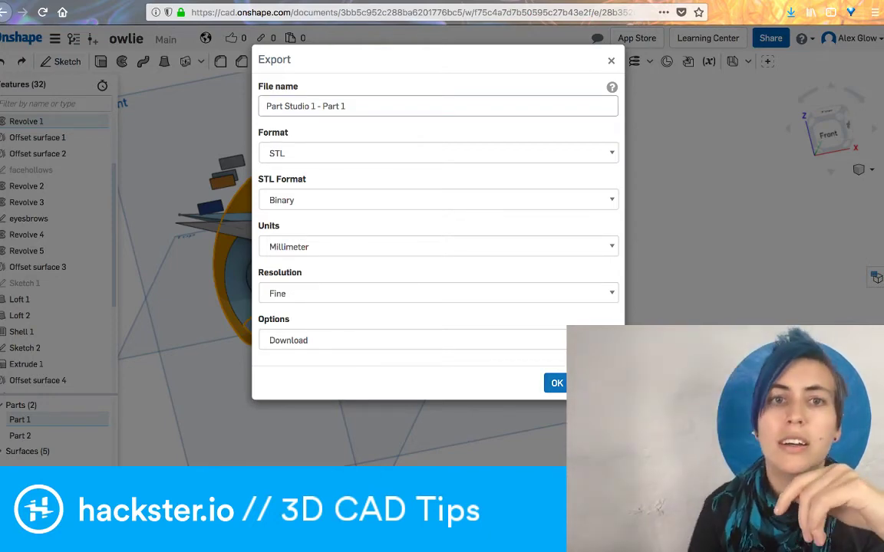
click(557, 383)
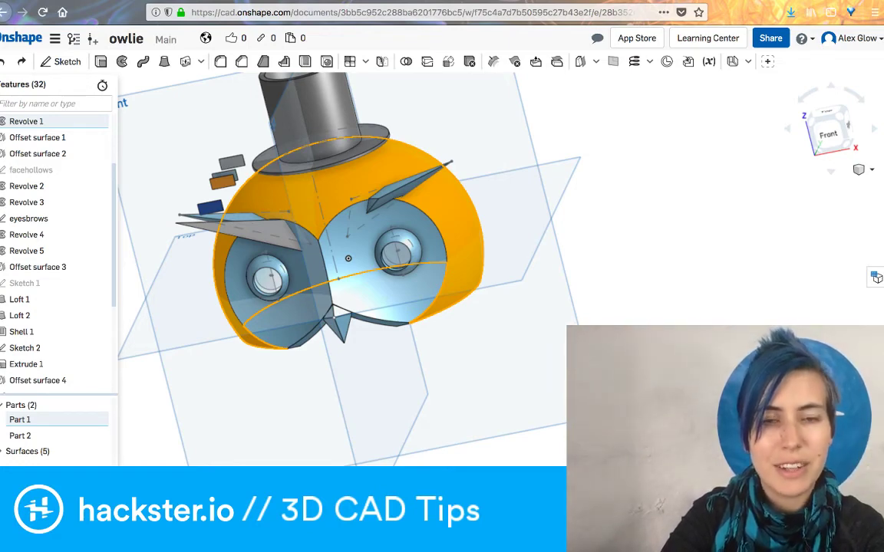
key(space)
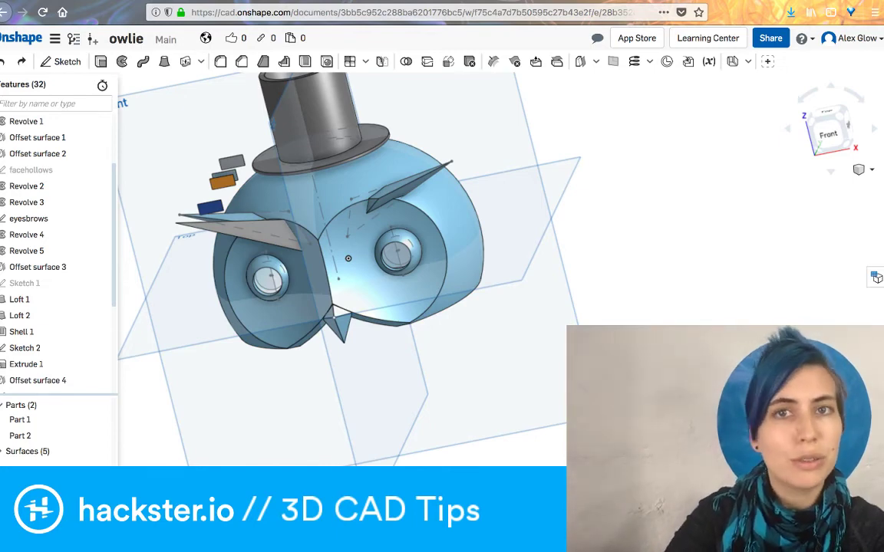
Switch to the Shapeways home page and look through its 3D printing process and business services
key(ctrl+Tab)
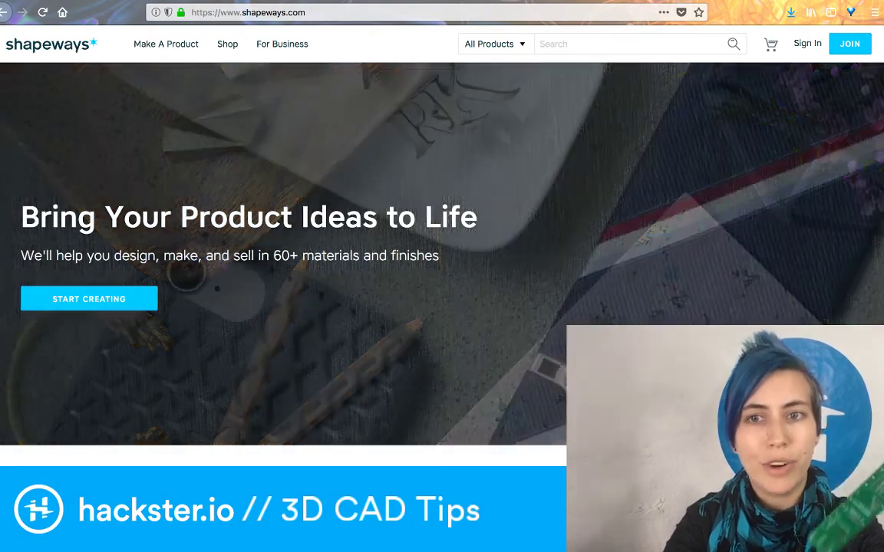
scroll(442, 307, down, 10)
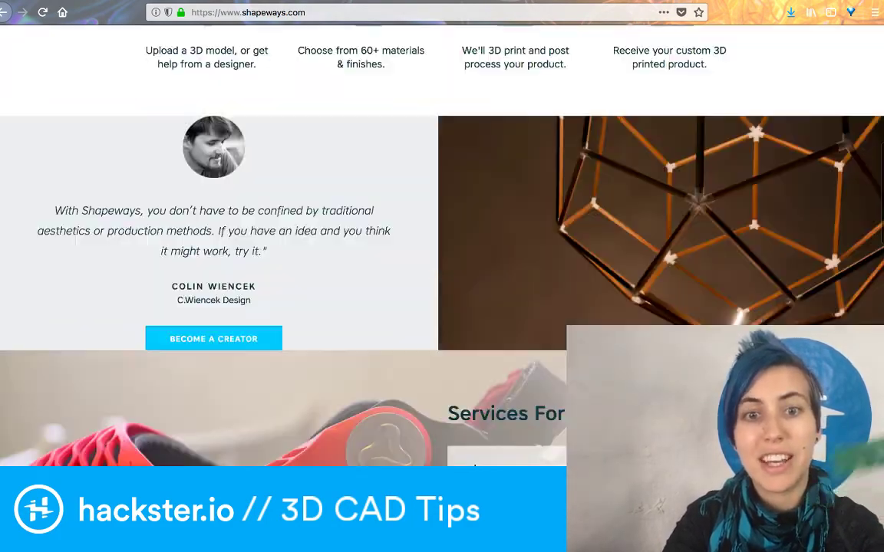
scroll(442, 246, down, 5)
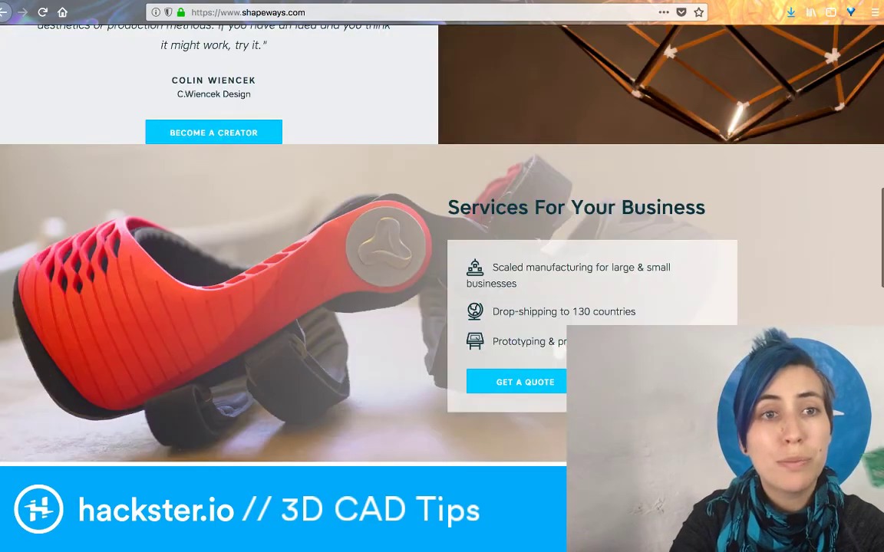
scroll(400, 245, down, 3)
scroll(399, 246, up, 4)
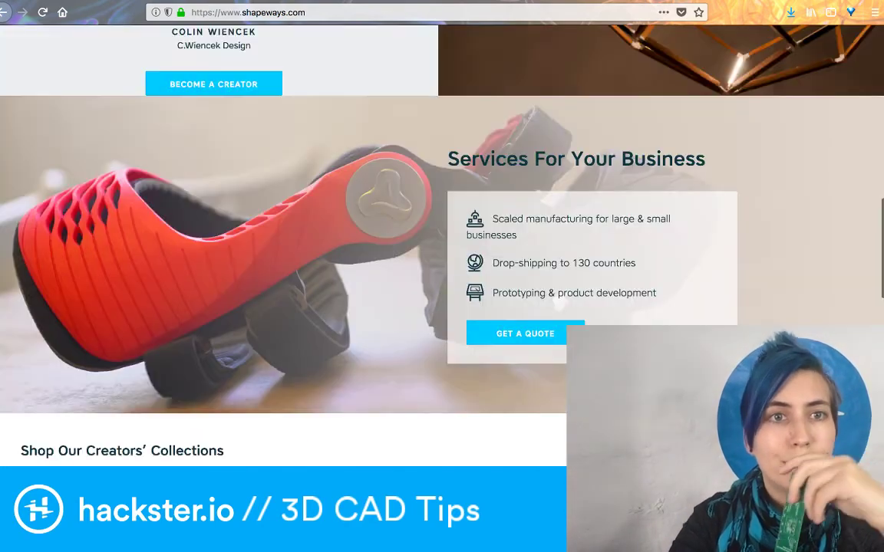
scroll(442, 246, up, 15)
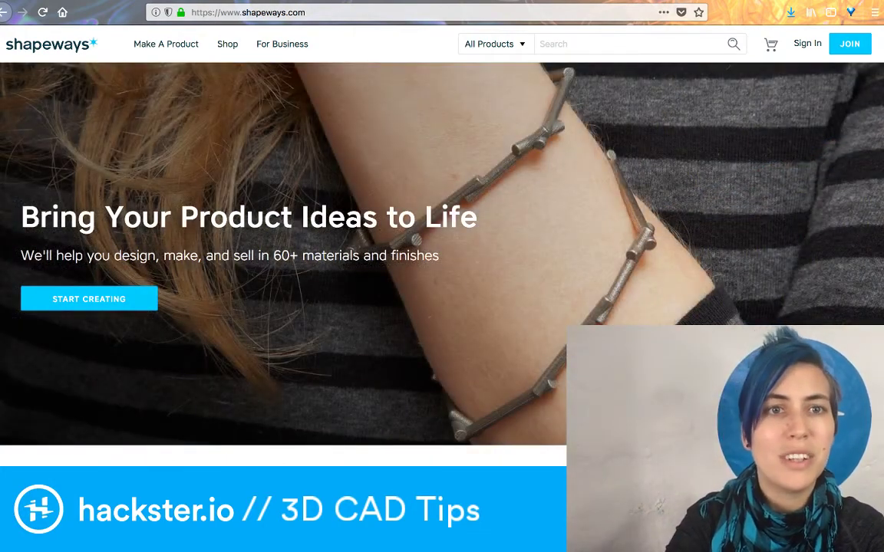
Open the Shapeways shop and browse the marketplace's product categories, including jewelry and art
click(227, 45)
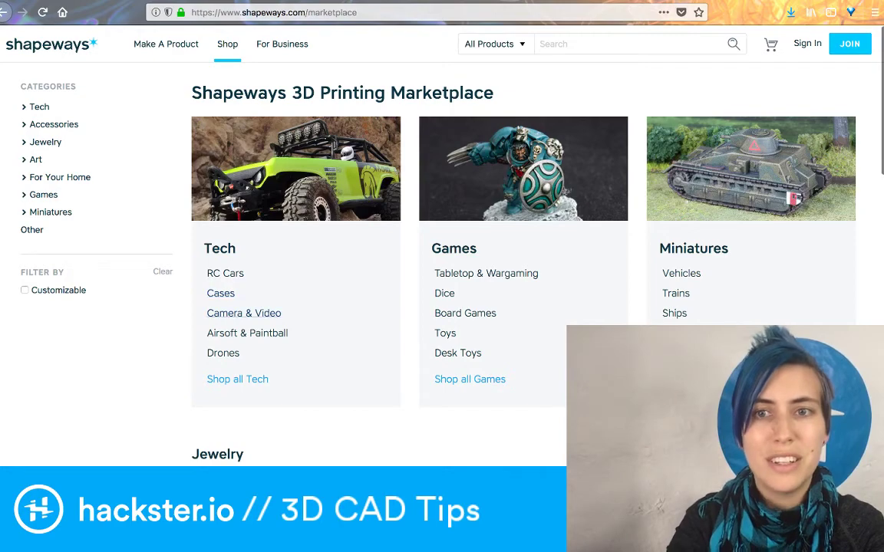
scroll(470, 379, down, 5)
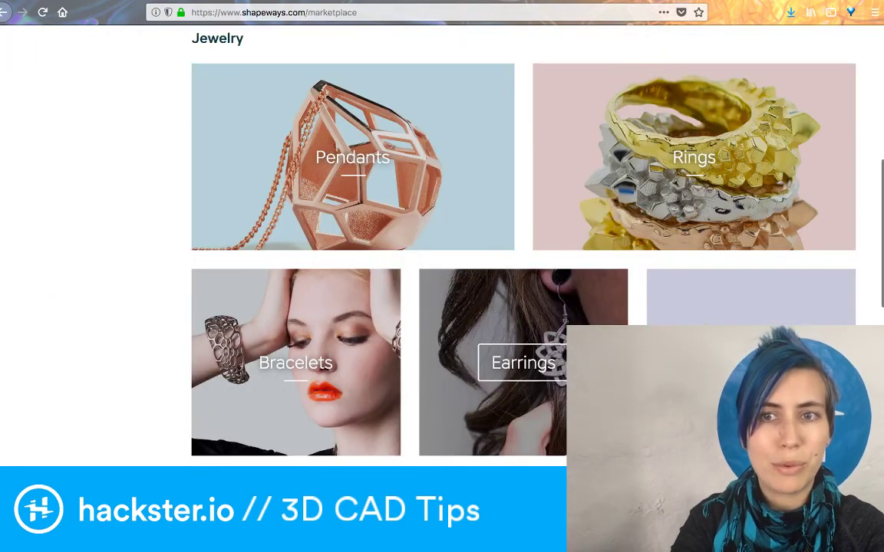
scroll(523, 363, down, 3)
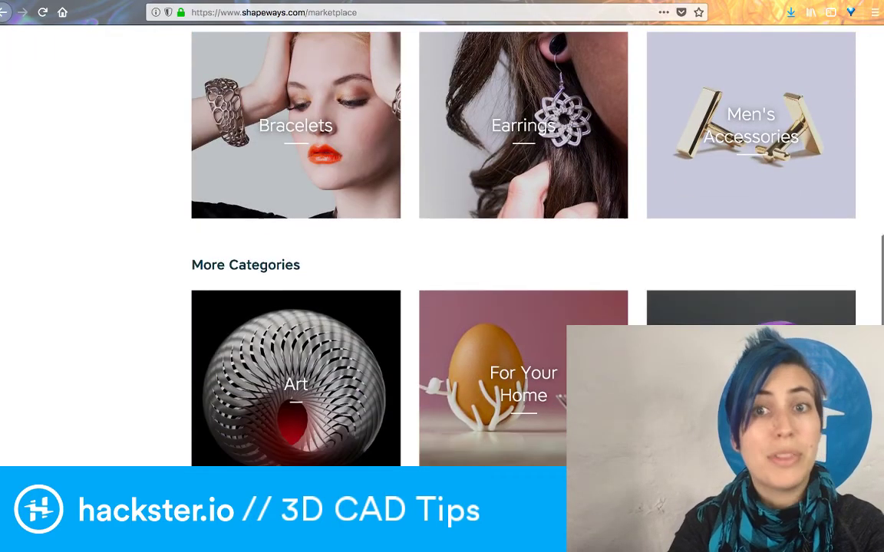
scroll(523, 363, up, 8)
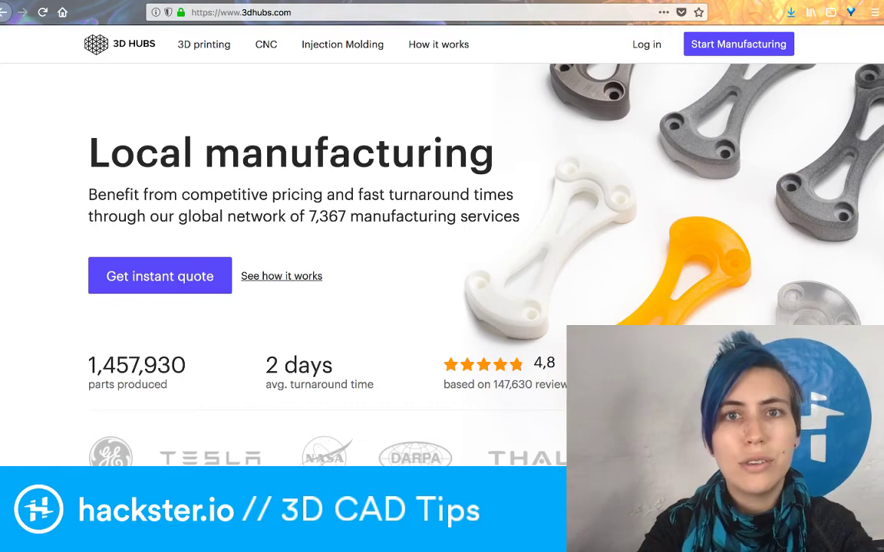
Examine the 3D Hubs home page's ordering steps and its 3D printing and CNC machining services
scroll(442, 254, down, 4)
scroll(442, 253, up, 4)
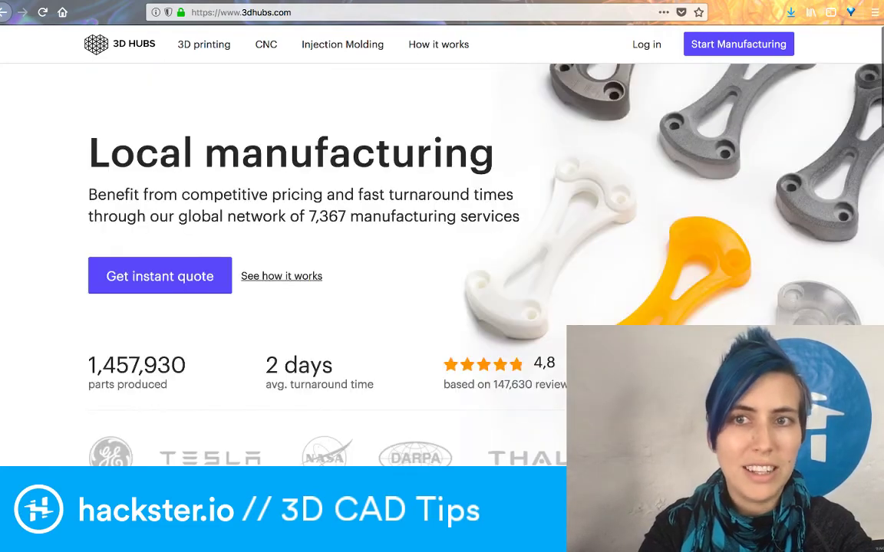
scroll(442, 253, down, 7)
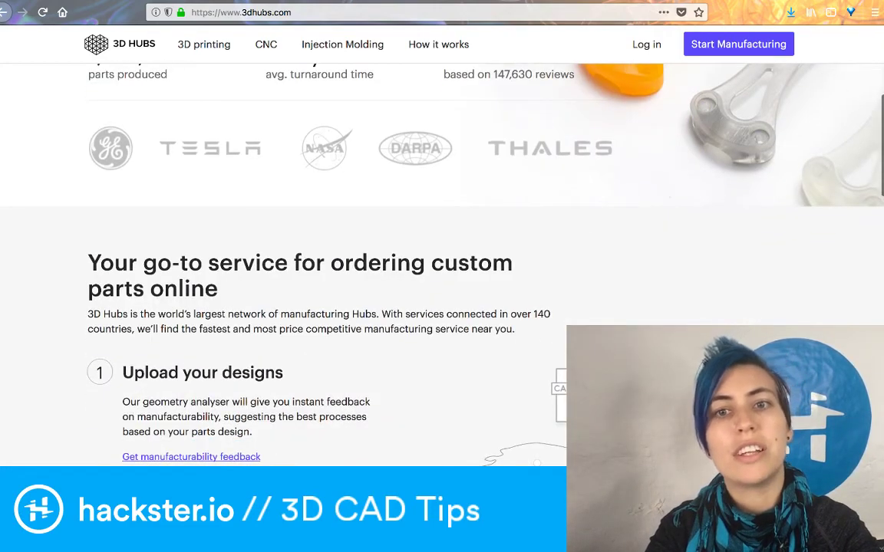
scroll(442, 254, down, 7)
scroll(442, 253, down, 3)
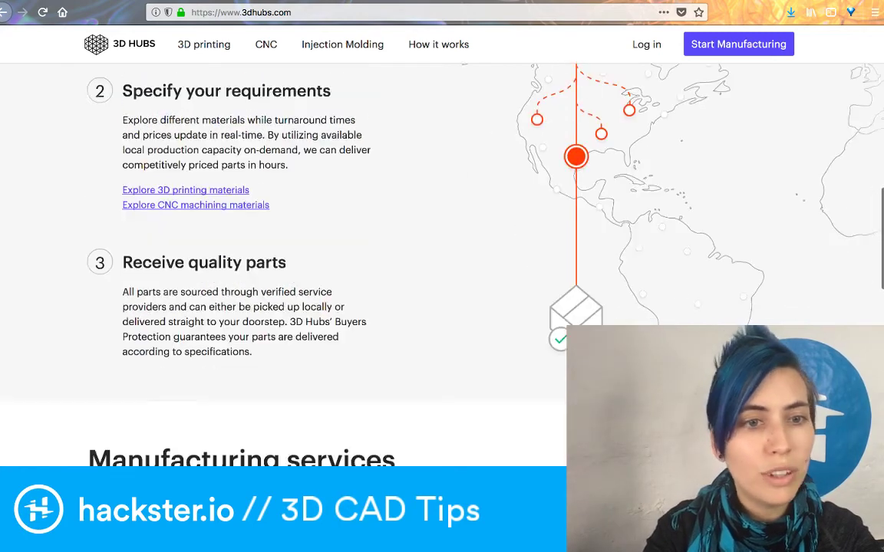
scroll(442, 253, down, 9)
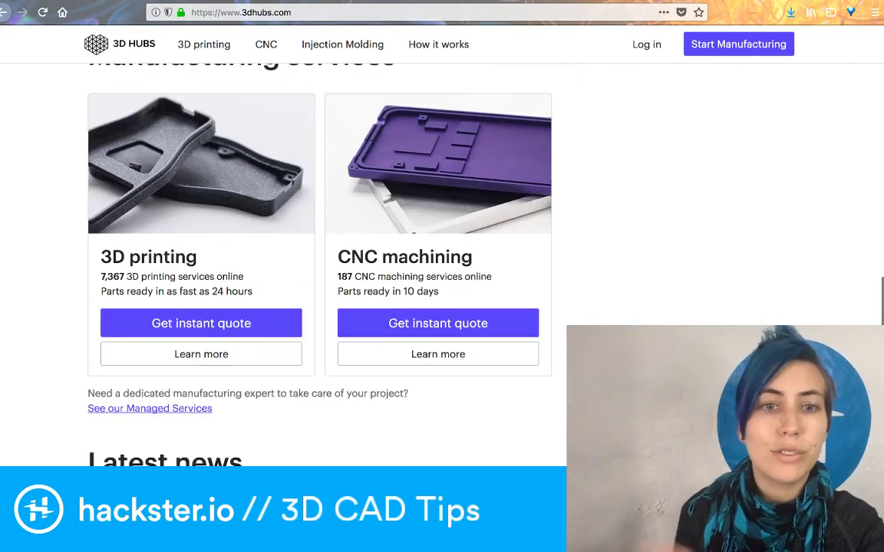
scroll(442, 253, up, 1)
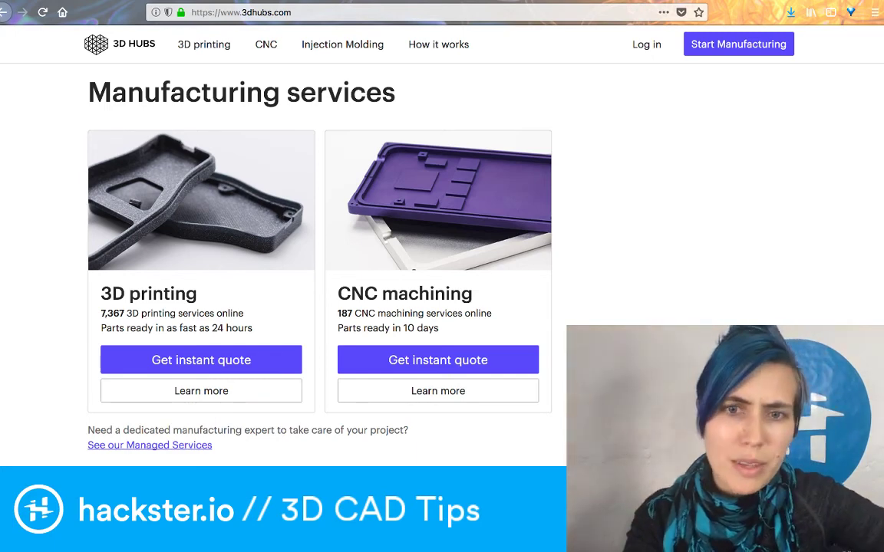
Look over the latest news on the 3D Hubs page and return to the page's start
scroll(323, 269, down, 8)
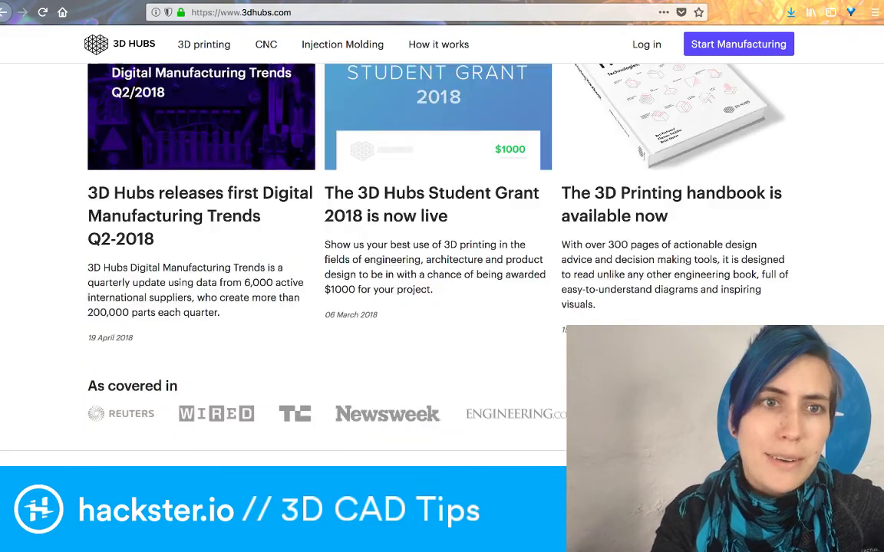
scroll(353, 269, up, 3)
scroll(322, 269, down, 1)
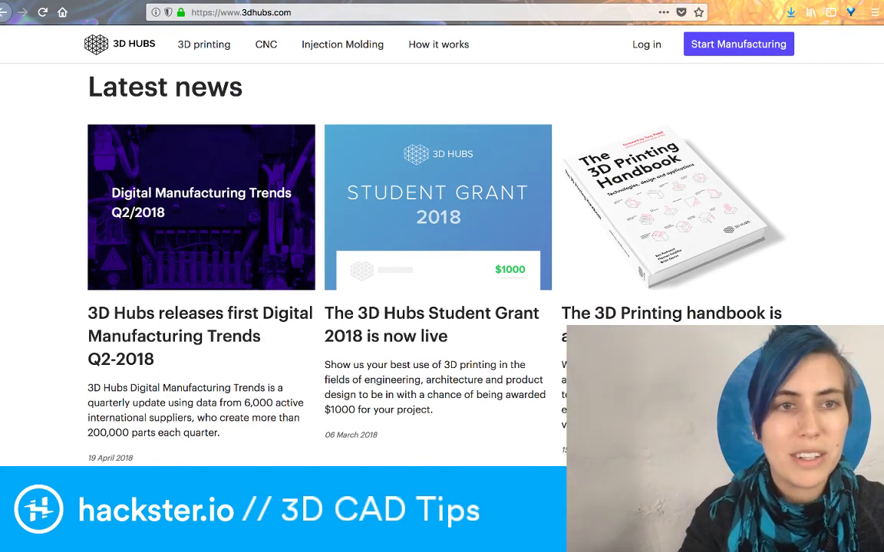
scroll(353, 269, up, 1)
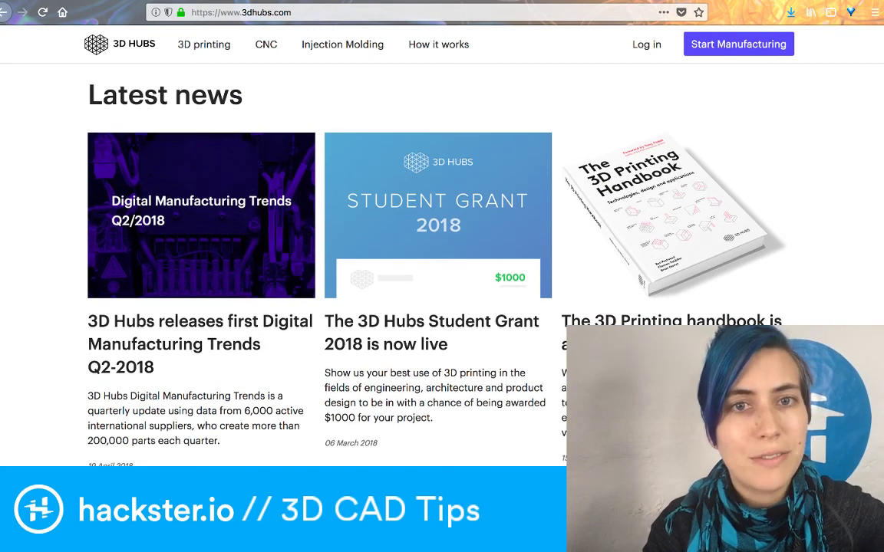
scroll(322, 268, up, 5)
scroll(323, 269, up, 6)
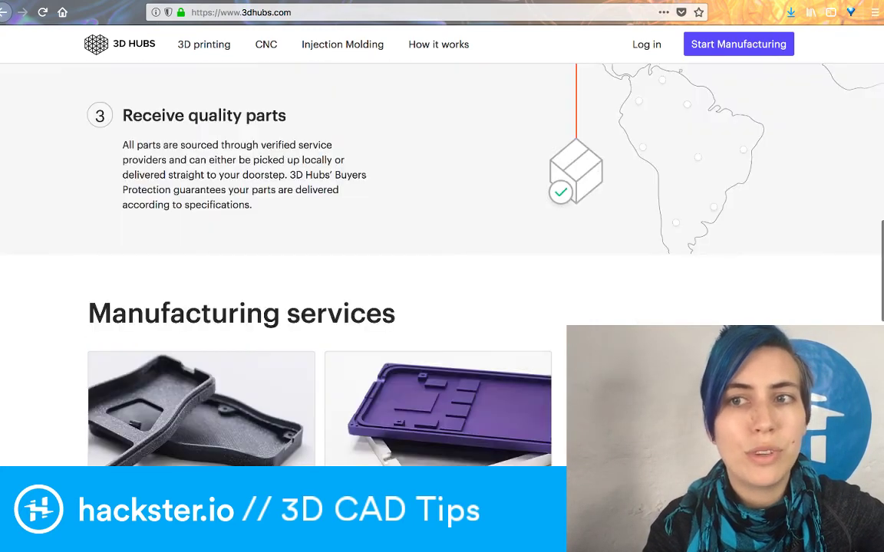
scroll(322, 268, up, 12)
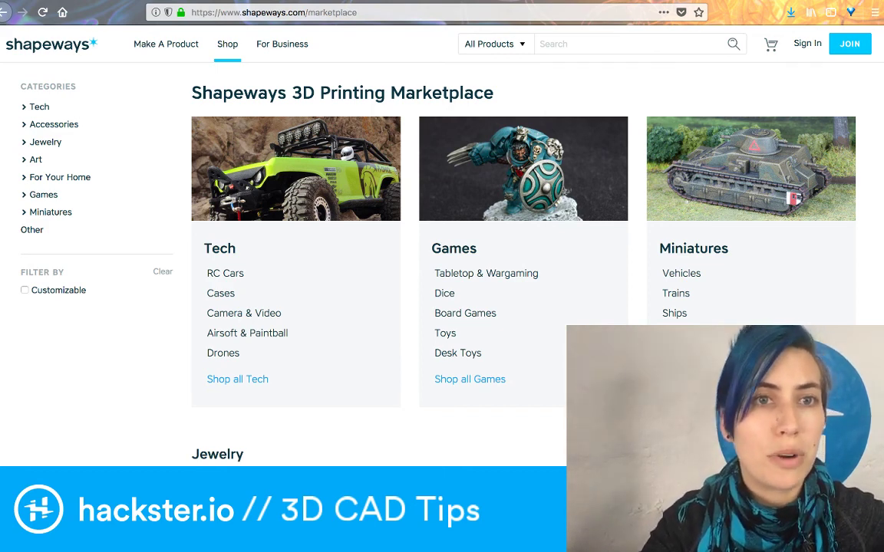
Open the Shapeways Make A Product page and review its model upload options, printing process and available materials
click(165, 43)
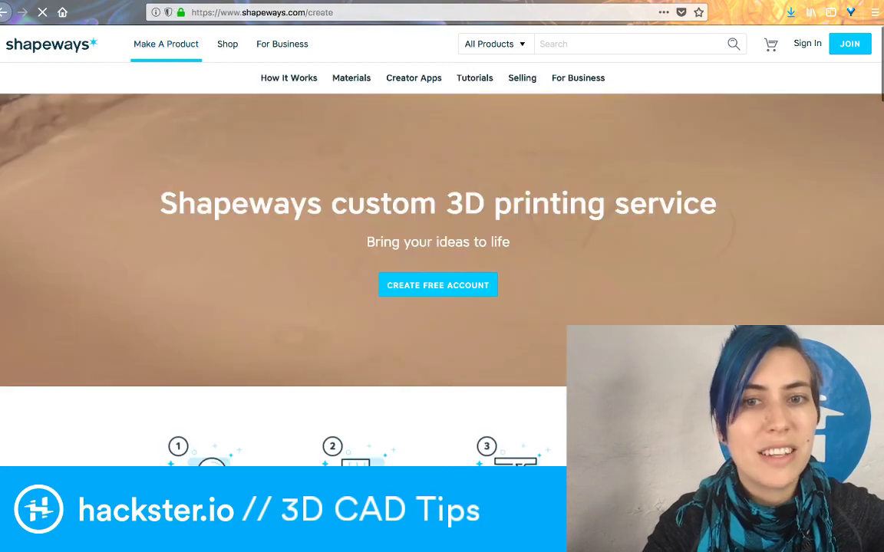
scroll(442, 230, down, 7)
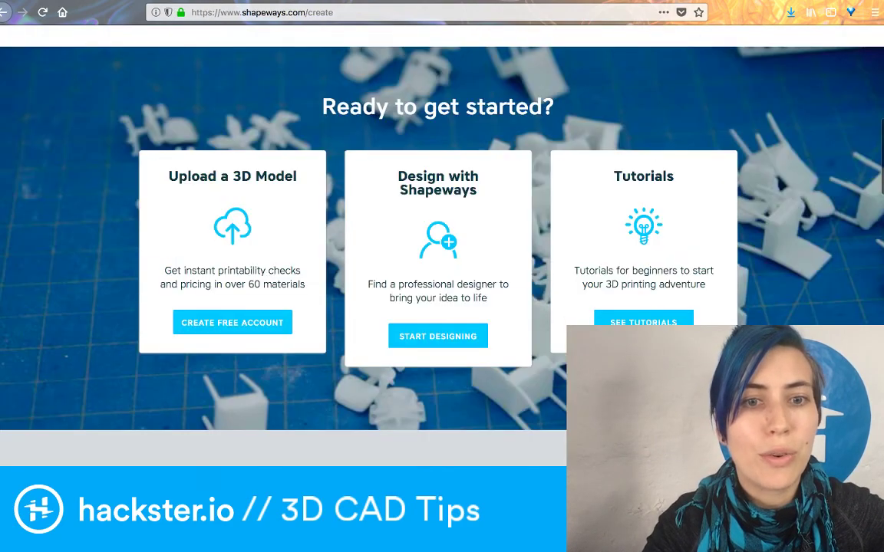
scroll(442, 230, down, 5)
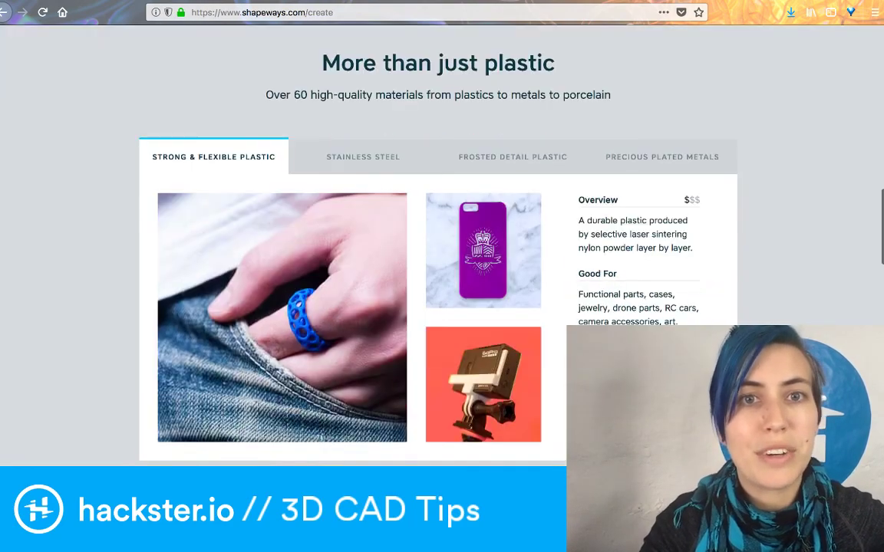
scroll(442, 230, down, 7)
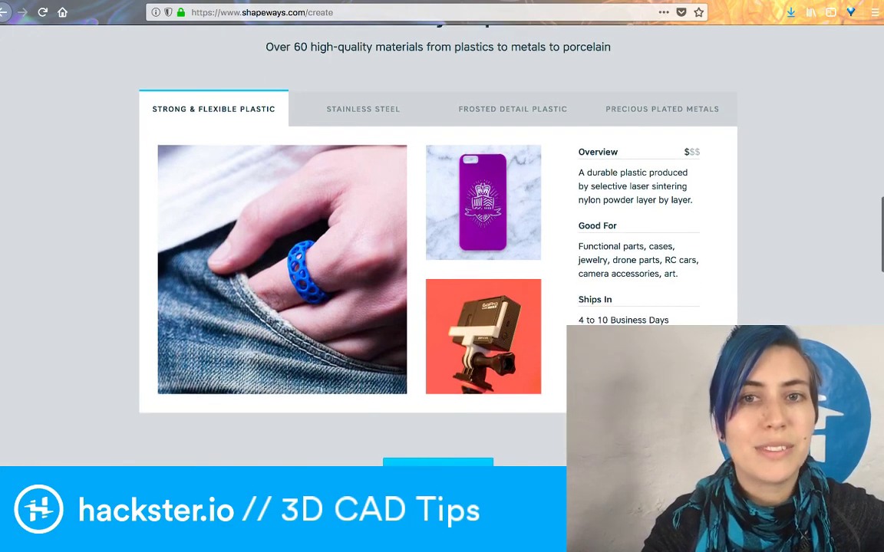
scroll(442, 230, up, 15)
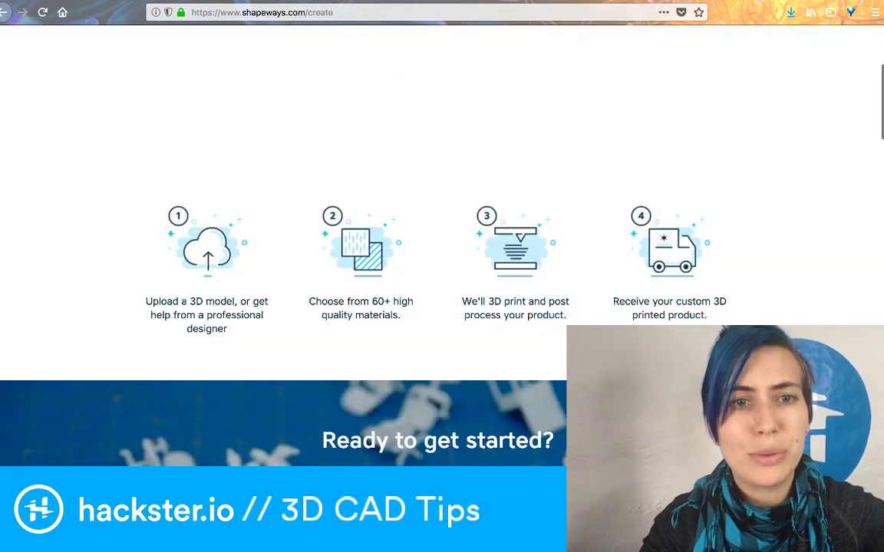
Switch back to the owlie model in Onshape and view the owl up close
key(ctrl+Tab)
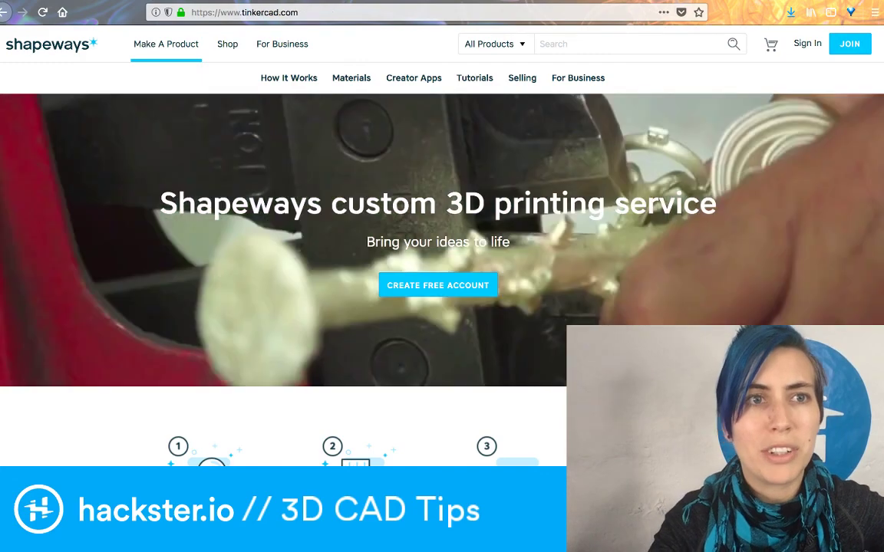
key(ctrl+Tab)
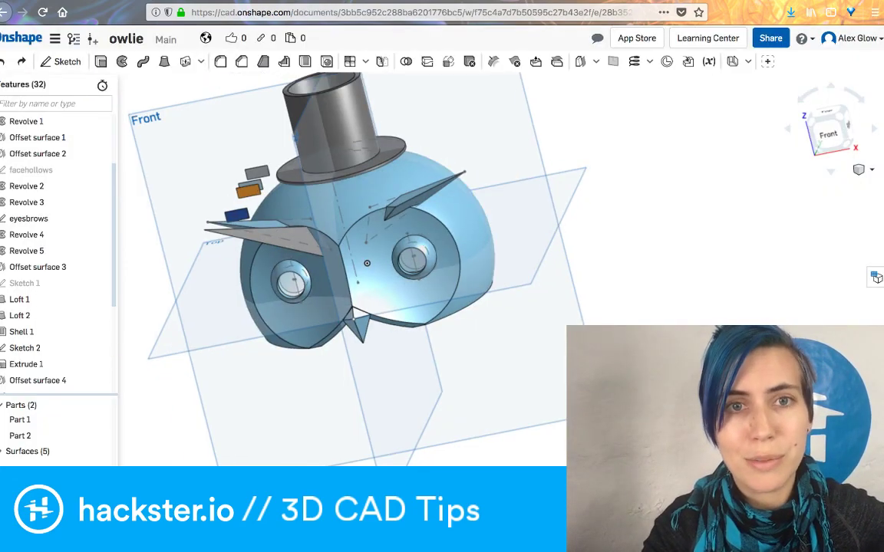
scroll(727, 149, up, 1)
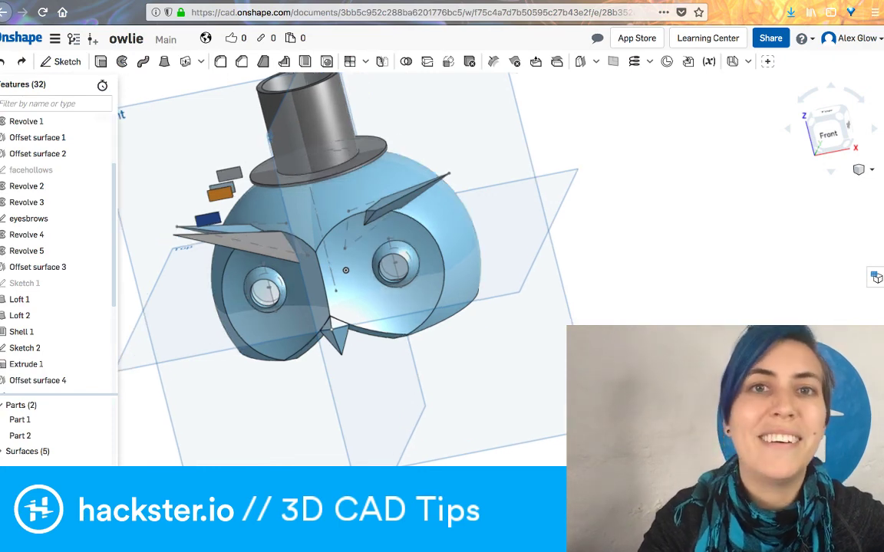